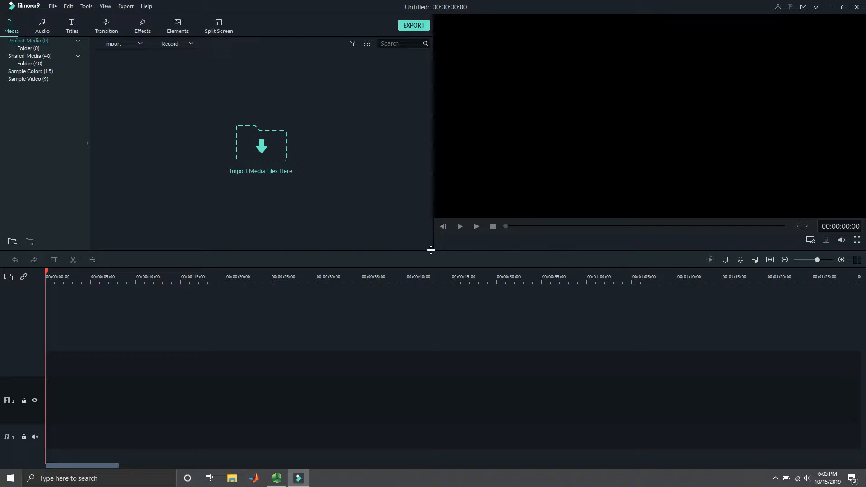
# - Import the video file DSC_0001 from the DATA (D:) drive into the project media
pyautogui.click(281, 148)
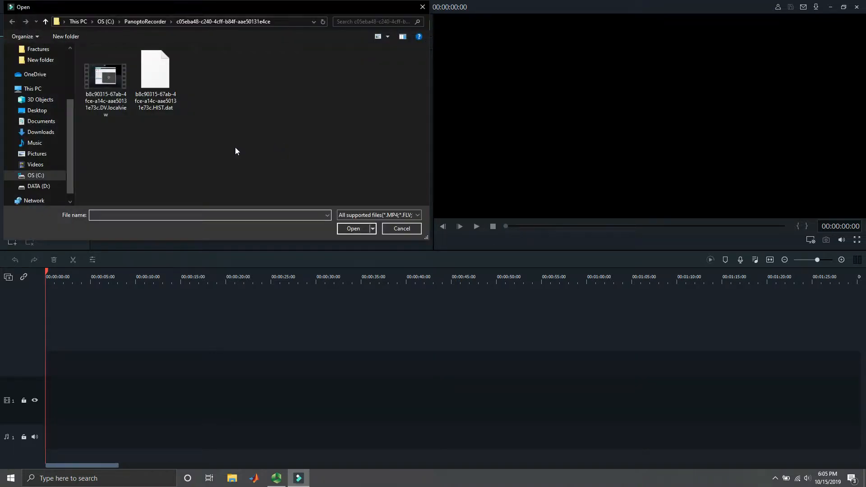
pyautogui.click(38, 186)
pyautogui.click(129, 83)
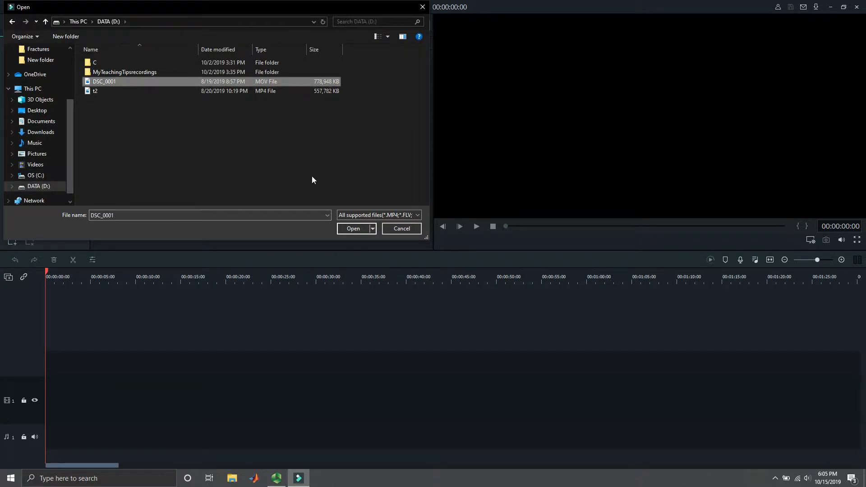
pyautogui.click(353, 229)
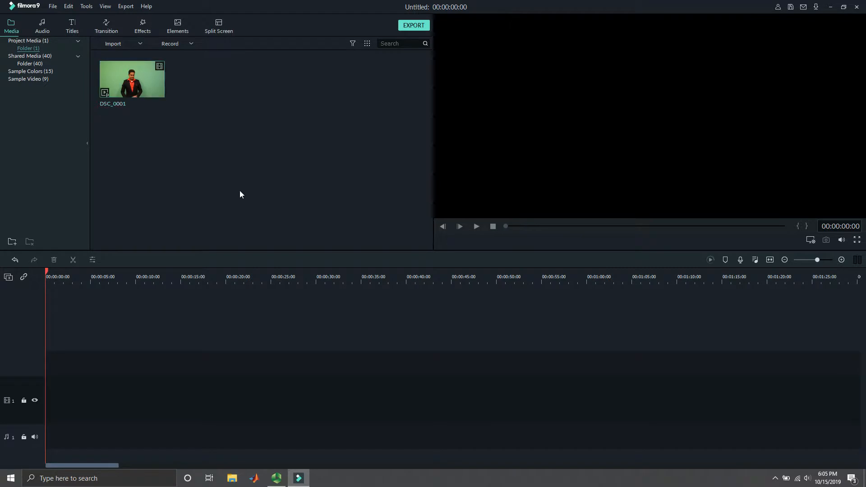
# - Place the DSC_0001 clip at the start of the second video track and raise its audio volume to 6 dB
pyautogui.moveTo(163, 91)
pyautogui.moveTo(156, 79); pyautogui.dragTo(109, 362)
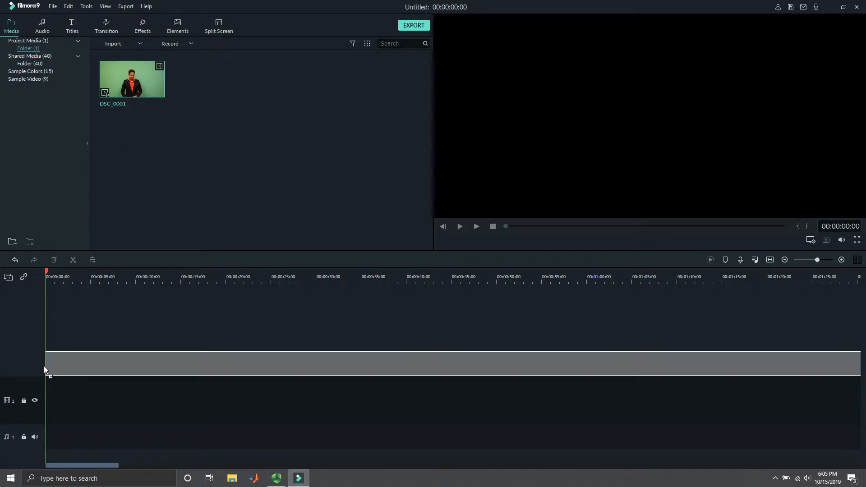
pyautogui.moveTo(44, 366); pyautogui.dragTo(43, 365)
pyautogui.click(441, 248)
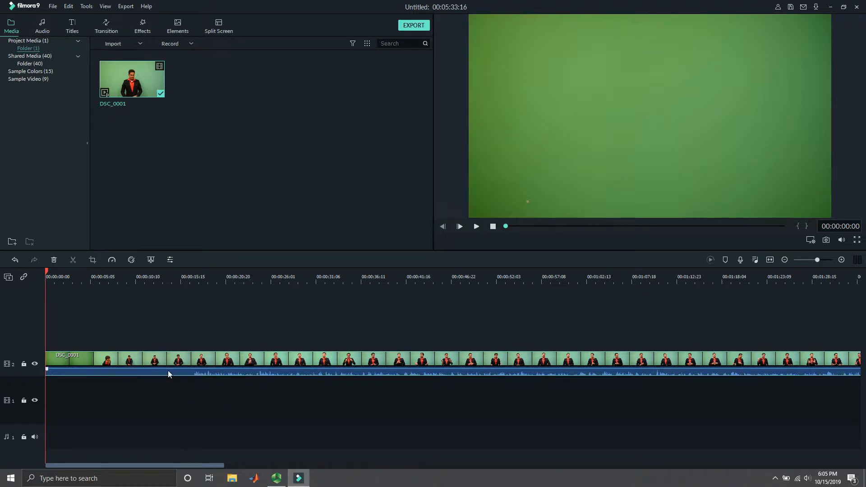
pyautogui.moveTo(176, 368); pyautogui.dragTo(175, 361)
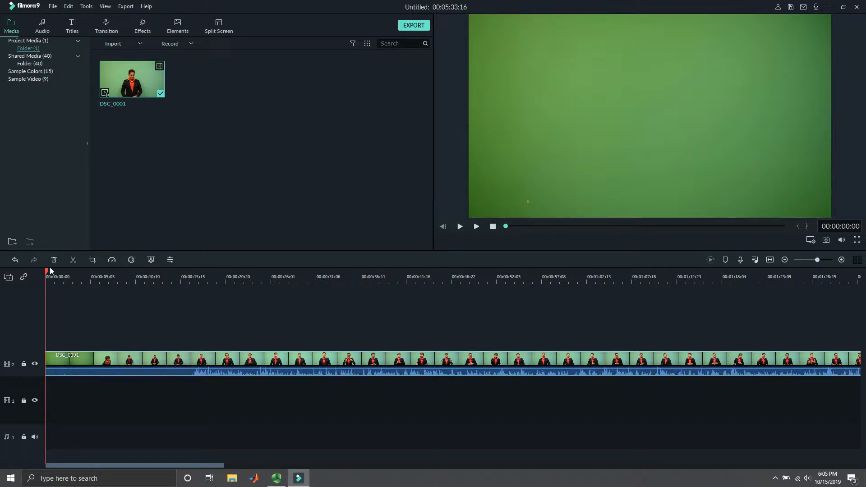
# - Split the DSC_0001 clip at 00:00:16:22 and delete the part before the split
pyautogui.moveTo(45, 271); pyautogui.dragTo(191, 321)
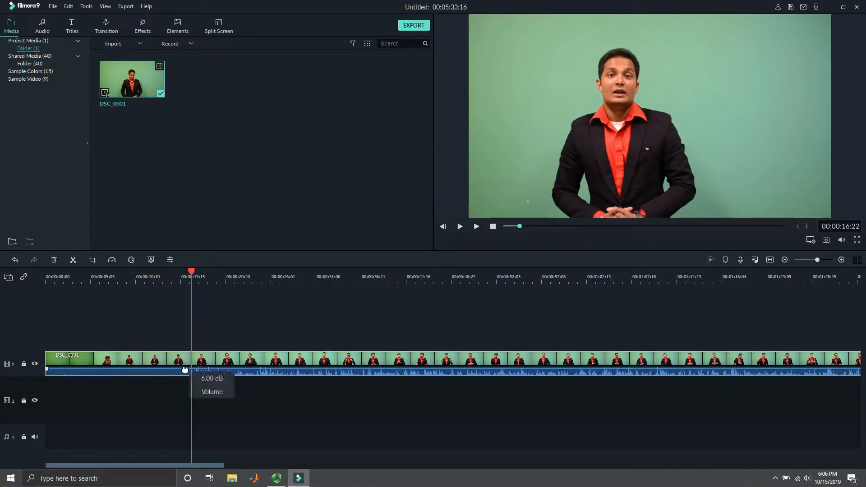
pyautogui.click(74, 260)
pyautogui.click(158, 363)
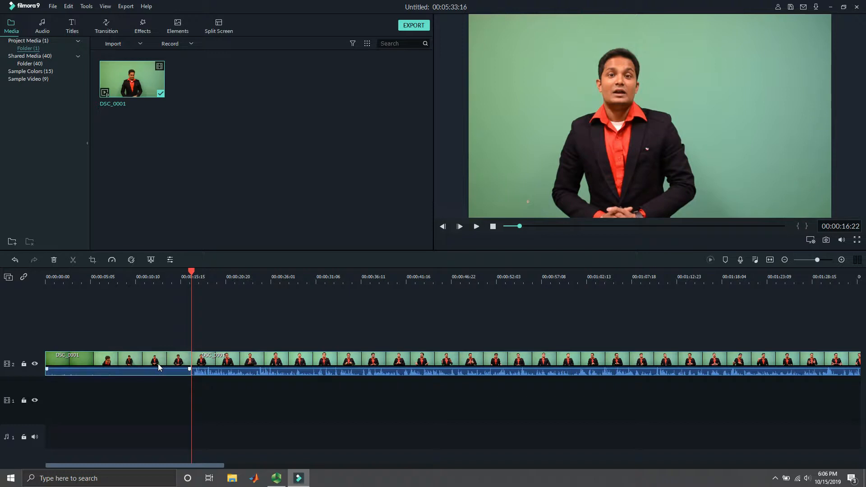
pyautogui.rightClick(157, 364)
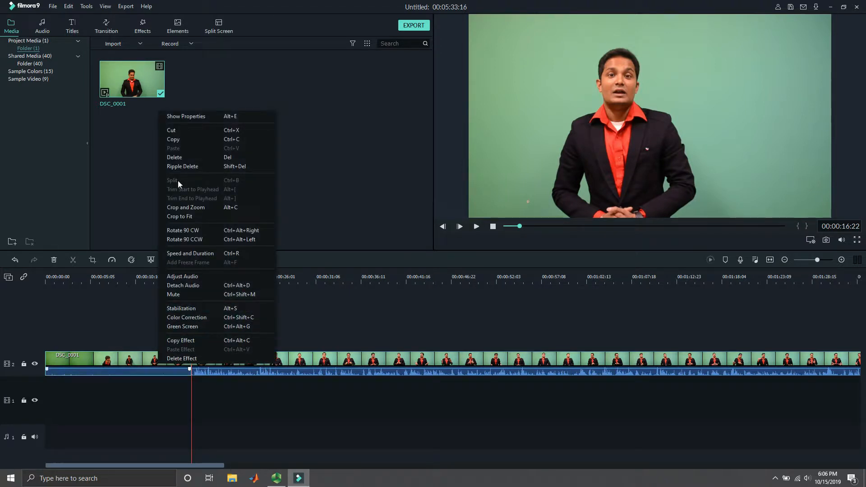
pyautogui.click(186, 156)
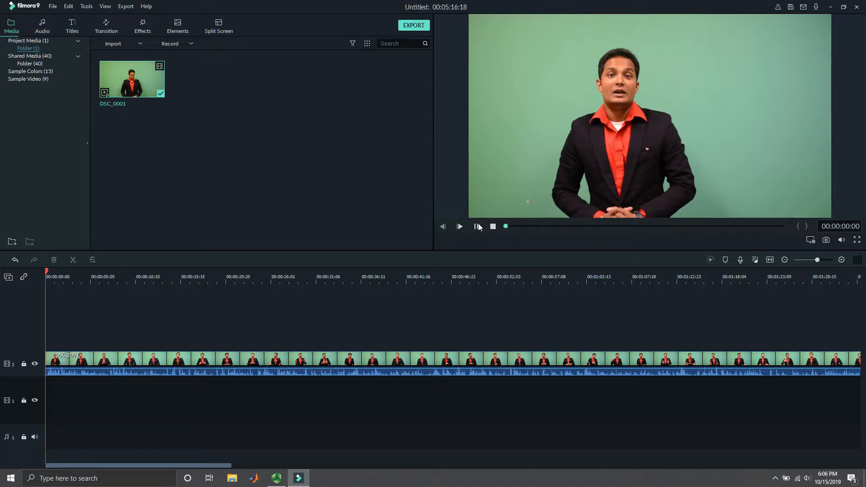
# - Play the beginning of the trimmed clip briefly and return the playhead to the start of the timeline
pyautogui.click(477, 226)
pyautogui.click(477, 225)
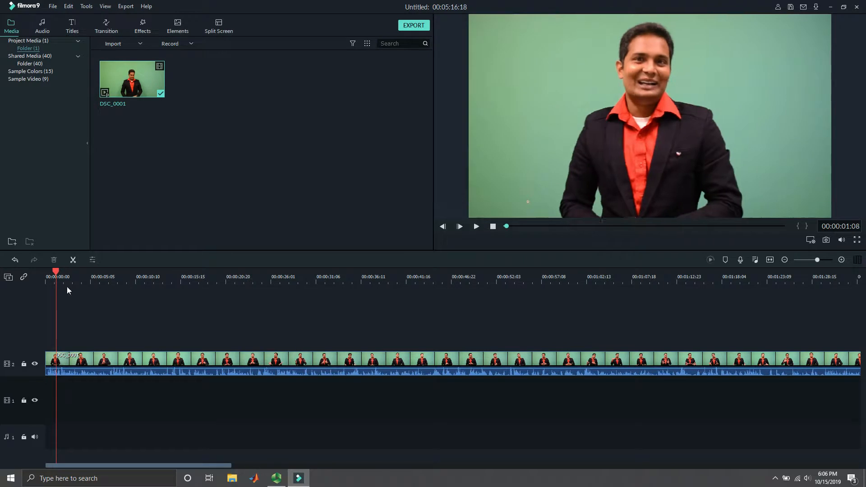
pyautogui.moveTo(53, 269); pyautogui.dragTo(46, 273)
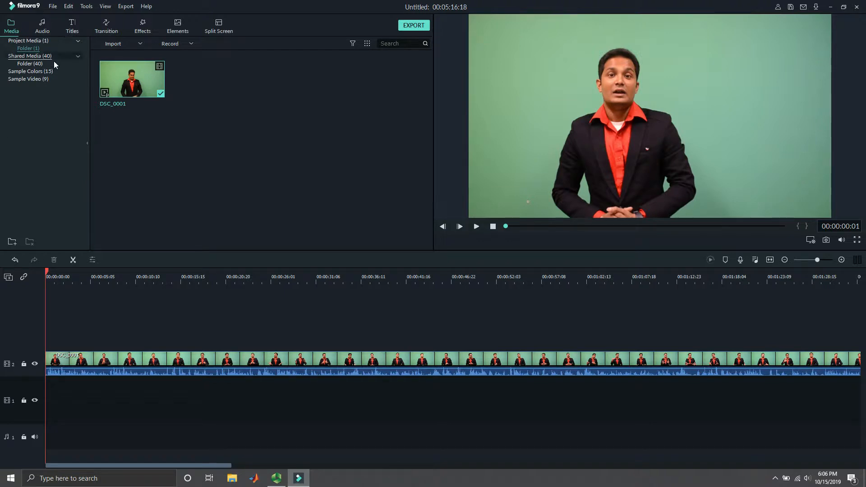
# - Browse the opener titles and preview Opener 18, Opener 20 and Opener 3
pyautogui.click(72, 28)
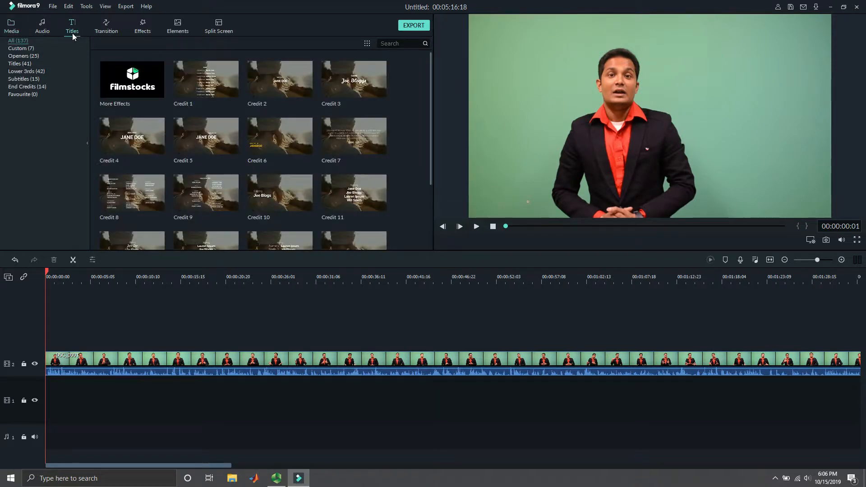
pyautogui.click(28, 56)
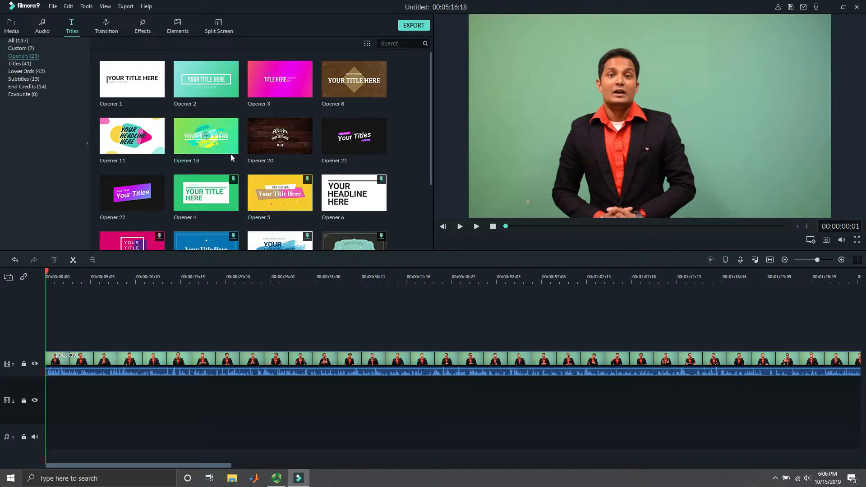
pyautogui.click(218, 143)
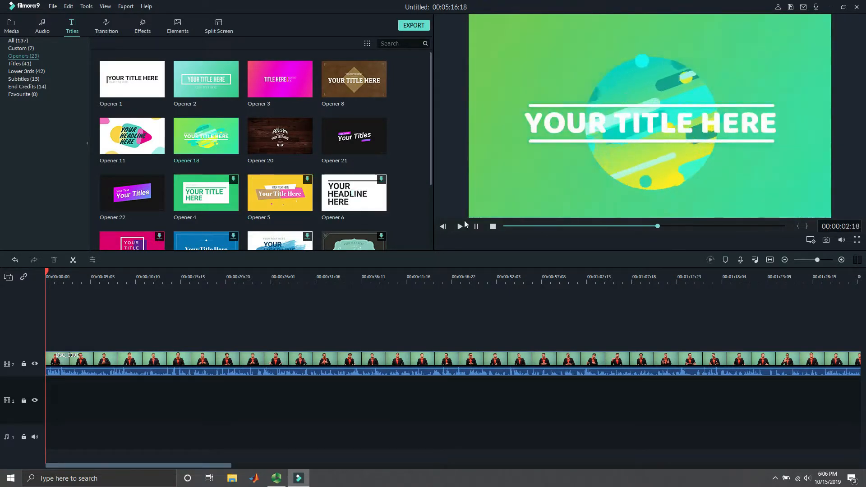
pyautogui.click(476, 226)
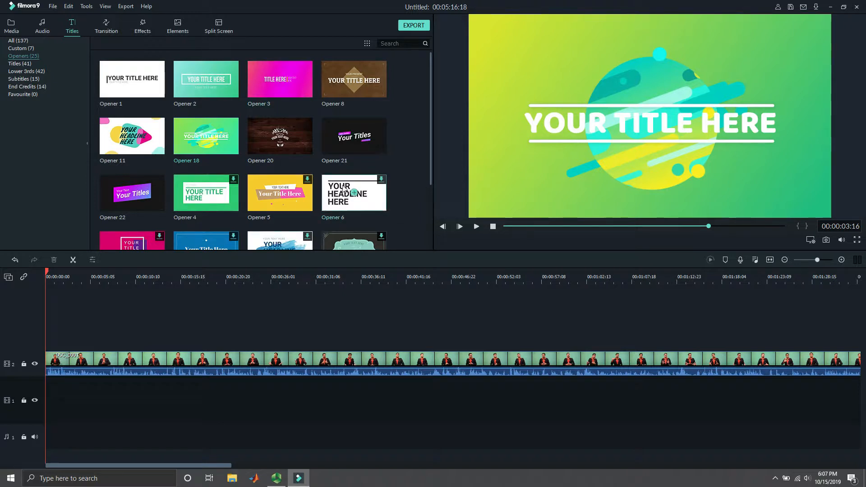
pyautogui.click(262, 136)
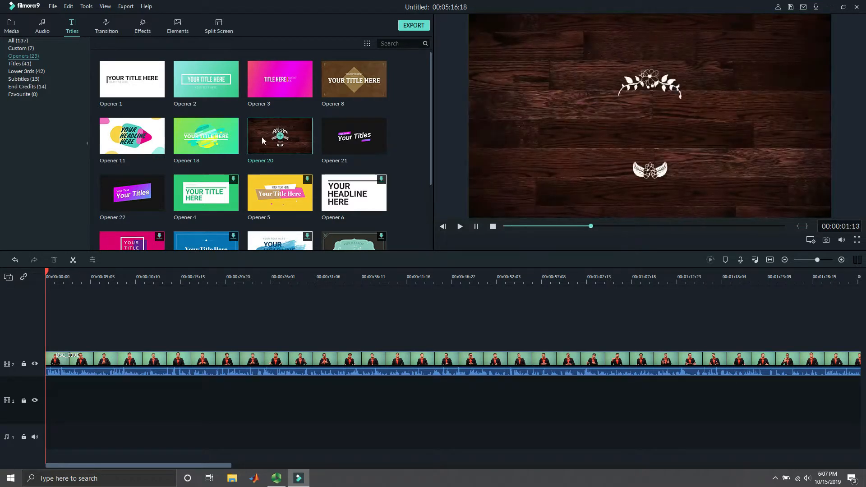
pyautogui.click(475, 226)
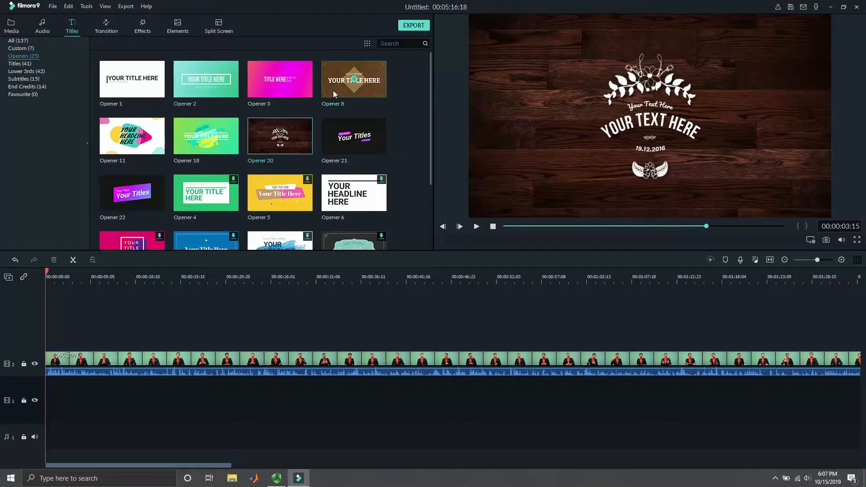
pyautogui.click(303, 82)
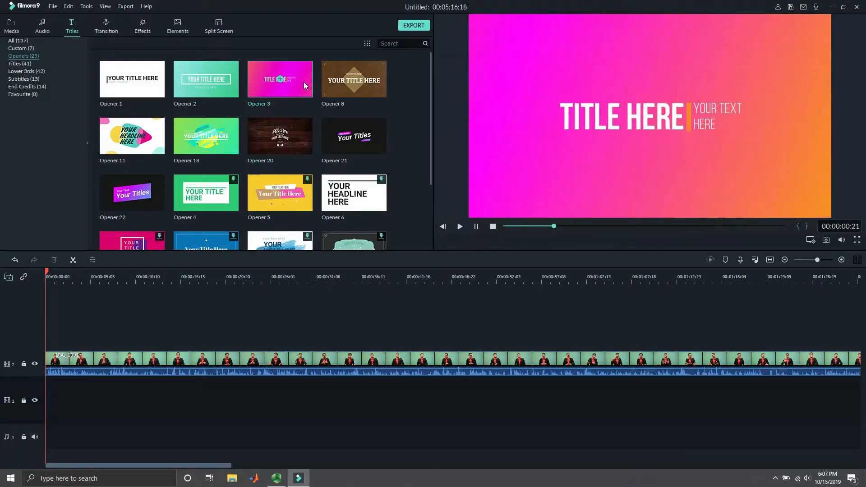
pyautogui.click(475, 226)
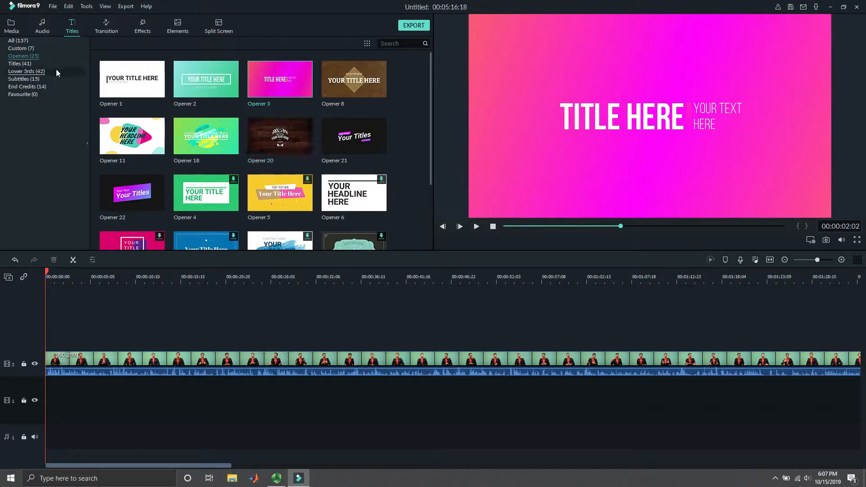
# - Preview the Class preset among the custom titles
pyautogui.click(22, 48)
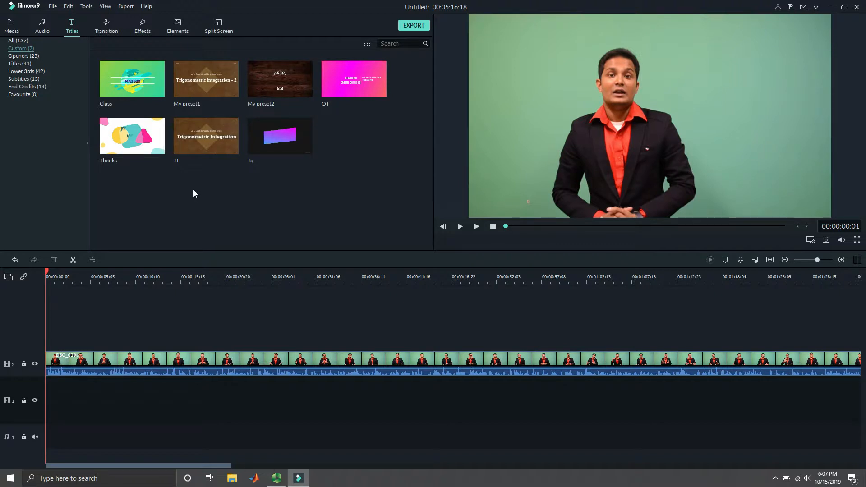
pyautogui.click(130, 92)
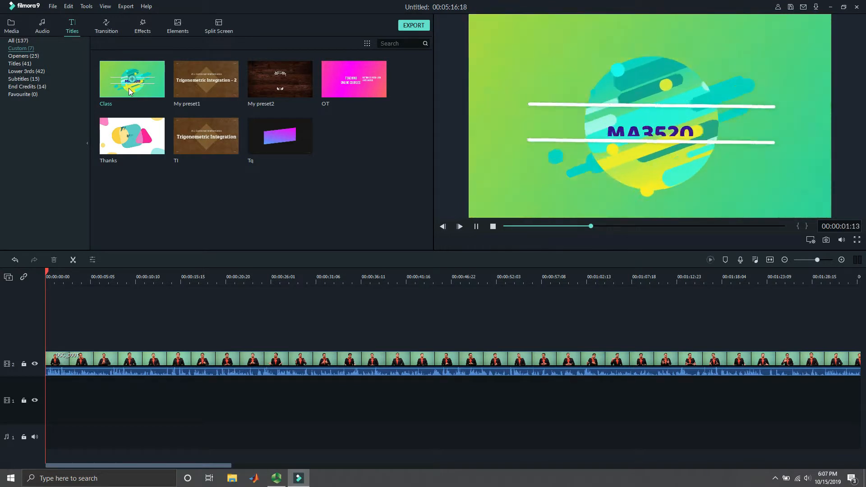
pyautogui.click(476, 226)
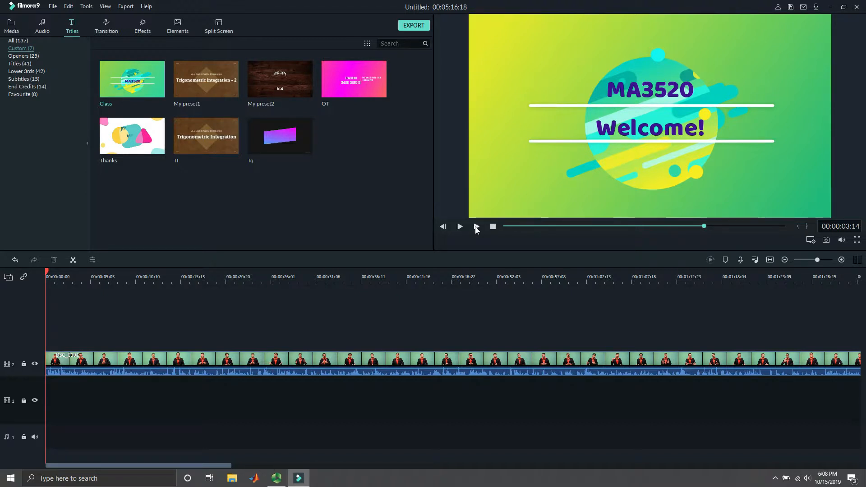
pyautogui.click(256, 197)
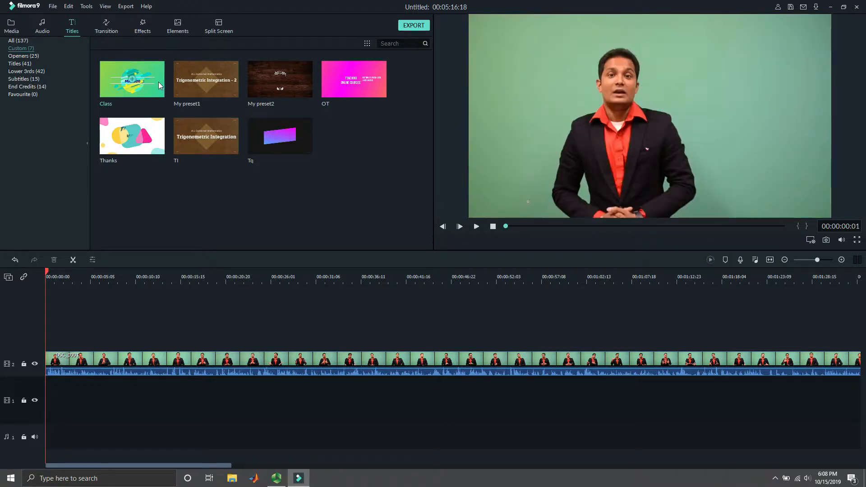
# - Insert the Class title at the timeline start, directly before the DSC_0001 clip on the same track, and play across their junction
pyautogui.moveTo(159, 84); pyautogui.dragTo(47, 338)
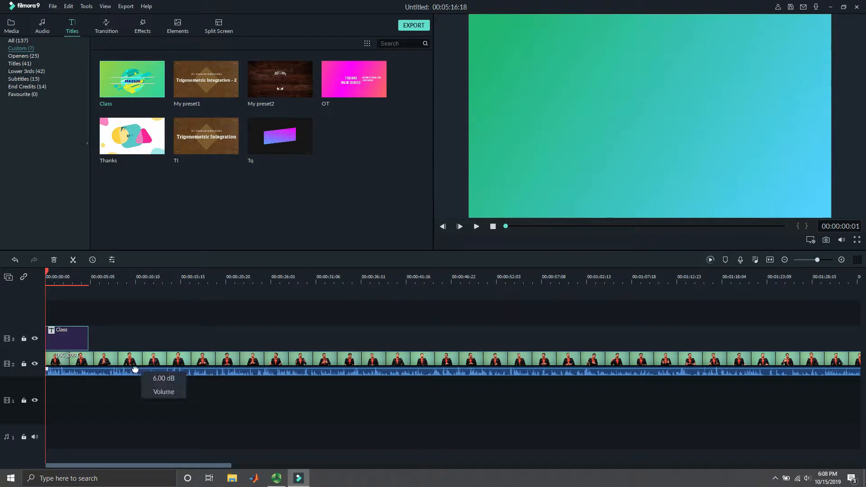
pyautogui.moveTo(78, 361); pyautogui.dragTo(109, 359)
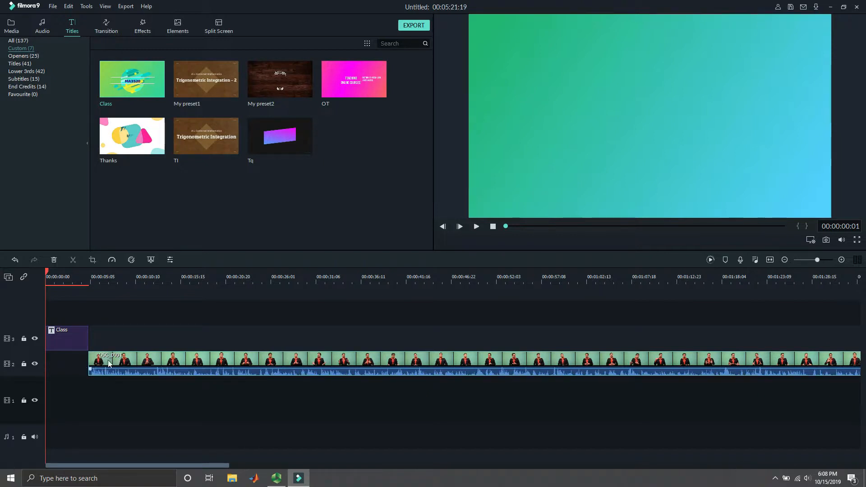
pyautogui.moveTo(80, 342); pyautogui.dragTo(77, 359)
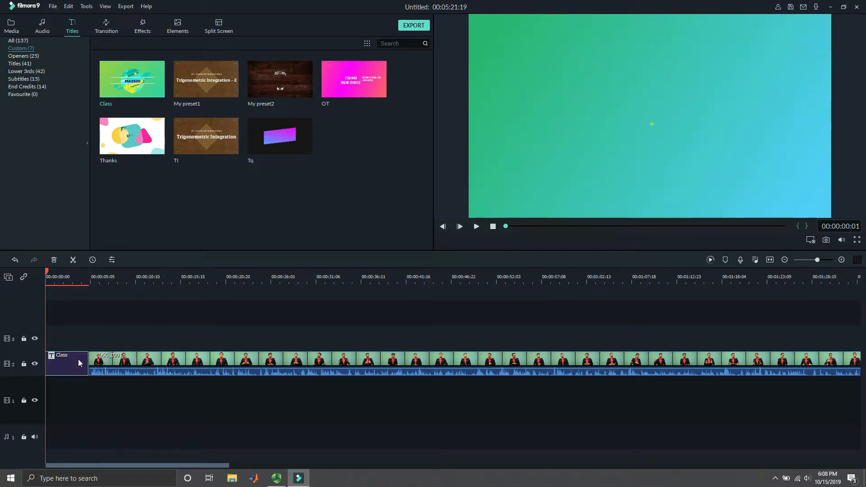
pyautogui.click(475, 230)
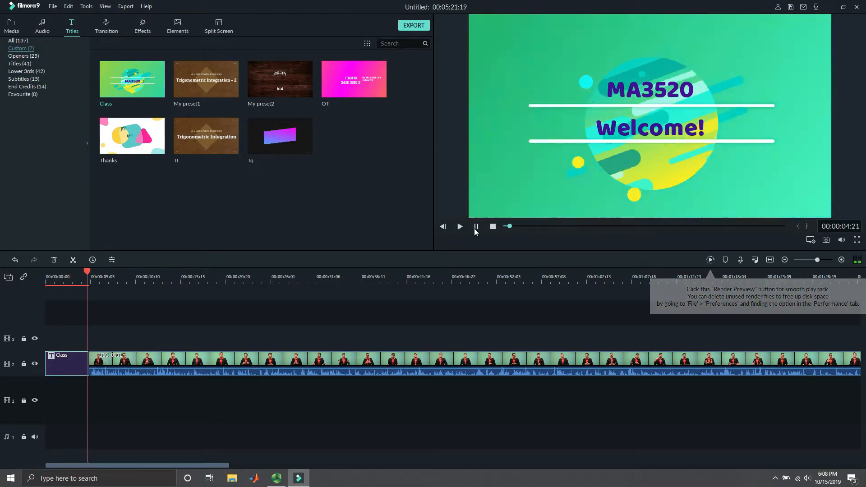
pyautogui.click(476, 227)
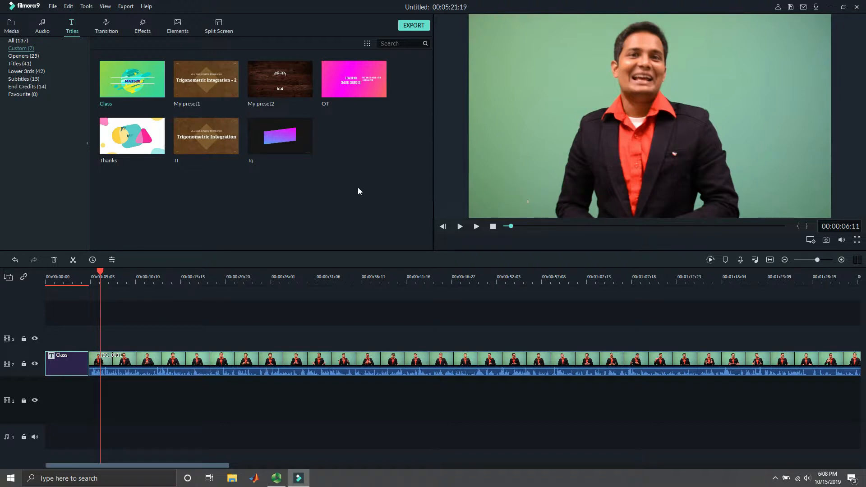
# - Add the shared image apartment-3564955_1920 to the first video track, aligned with the start of the DSC_0001 clip
pyautogui.click(11, 26)
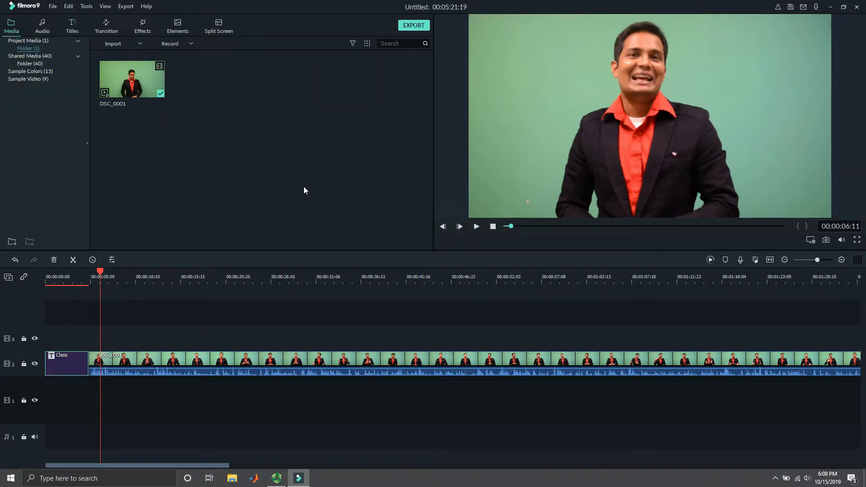
pyautogui.click(50, 54)
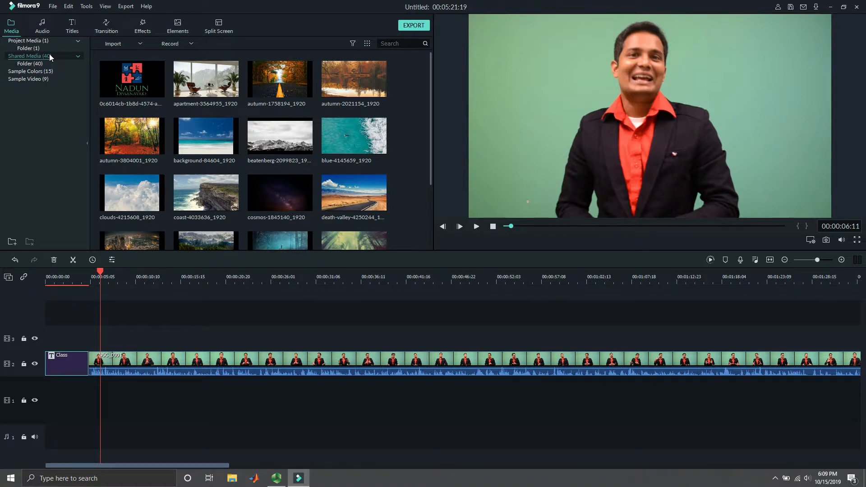
pyautogui.moveTo(232, 84); pyautogui.dragTo(91, 380)
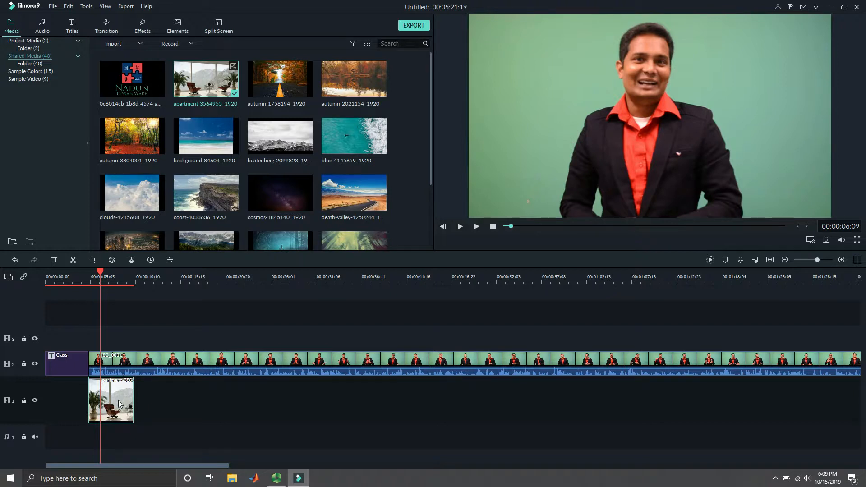
# - Apply the Green Screen chroma key to the DSC_0001 clip above the apartment image
pyautogui.click(121, 367)
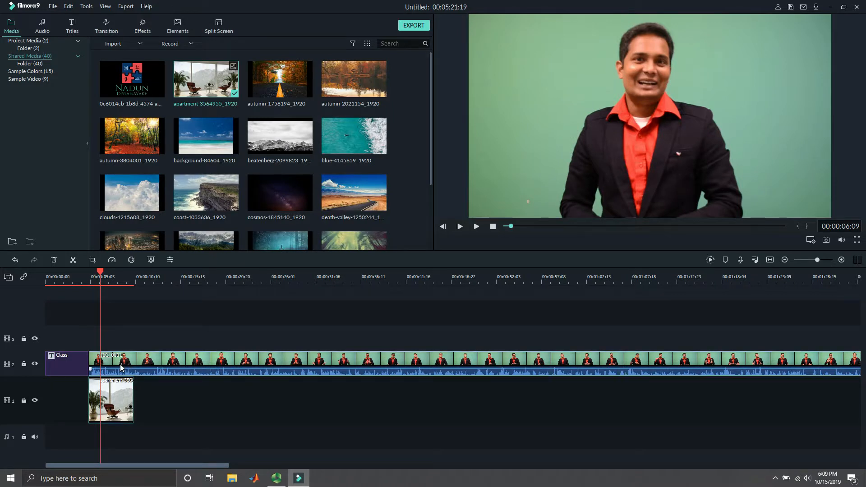
pyautogui.rightClick(121, 366)
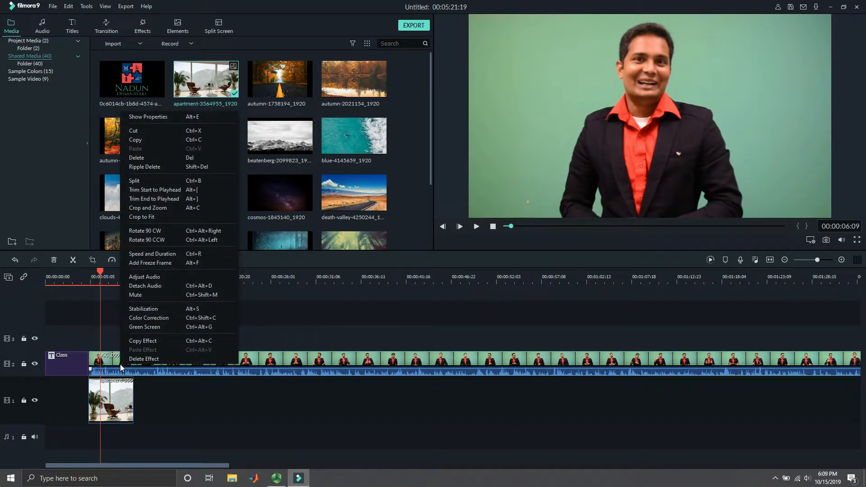
pyautogui.click(135, 327)
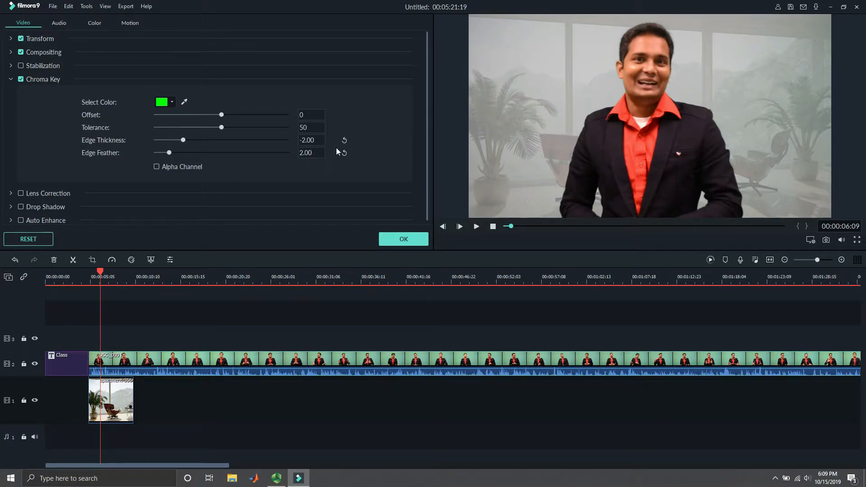
# - Set the chroma key offset to 100 and the tolerance to 51 for the DSC_0001 clip, and apply the settings
pyautogui.moveTo(223, 116); pyautogui.dragTo(294, 116)
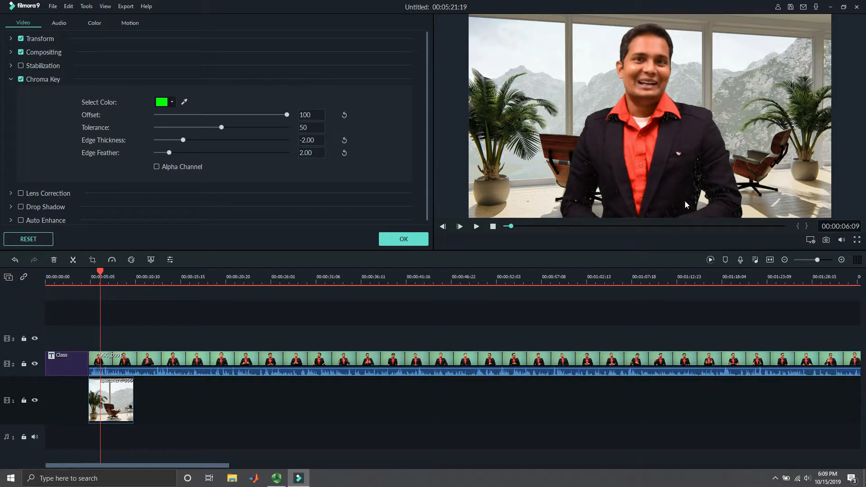
pyautogui.doubleClick(305, 126)
pyautogui.write('51')
pyautogui.press('Return')
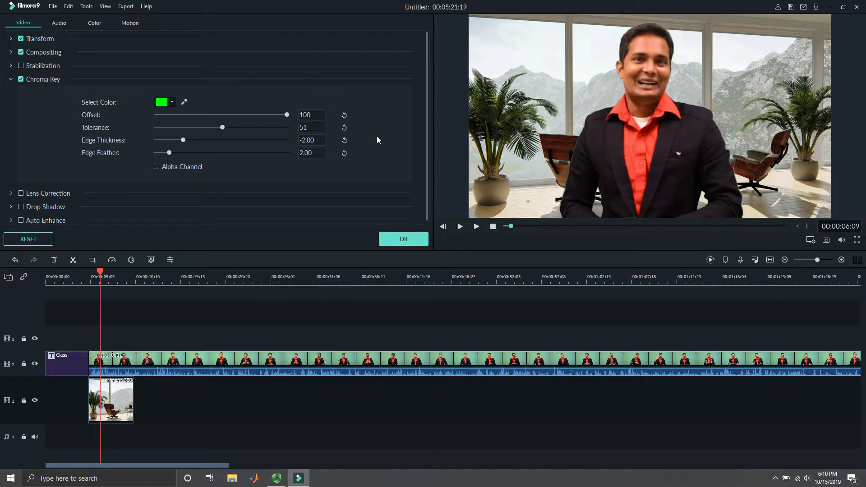
pyautogui.click(393, 238)
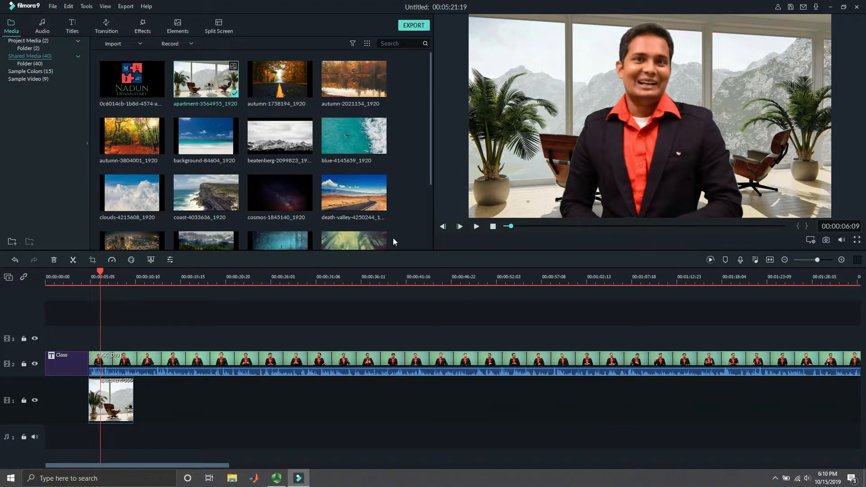
# - Play the keyed DSC_0001 clip over the apartment image and check the background near the end of the recording
pyautogui.moveTo(101, 271); pyautogui.dragTo(86, 271)
pyautogui.click(477, 226)
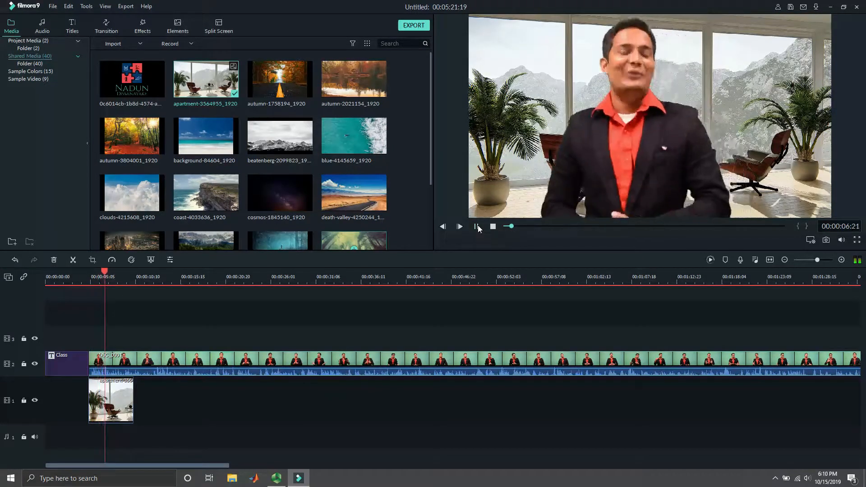
pyautogui.click(477, 225)
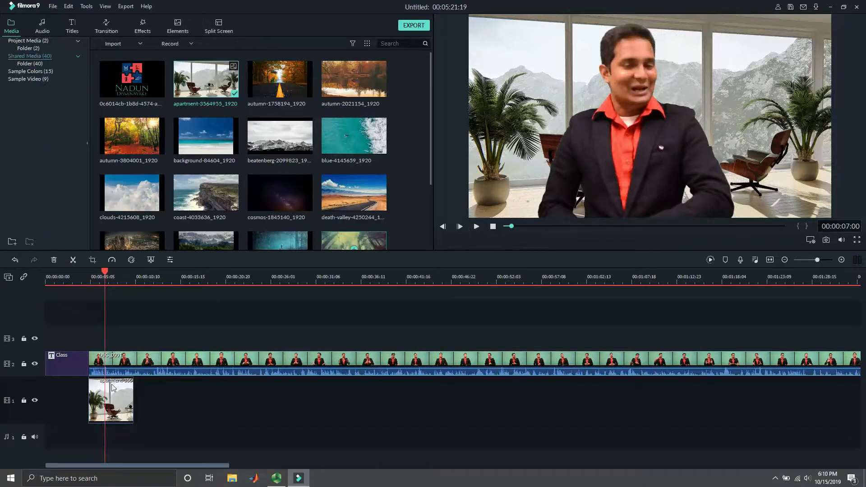
pyautogui.moveTo(104, 275)
pyautogui.mouseDown()
pyautogui.moveTo(175, 292)
pyautogui.moveTo(164, 271)
pyautogui.moveTo(110, 273)
pyautogui.mouseUp()
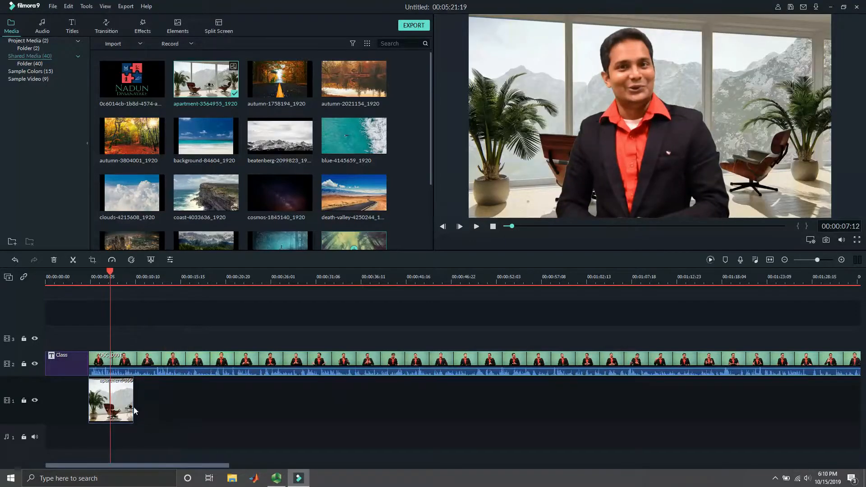
pyautogui.click(776, 226)
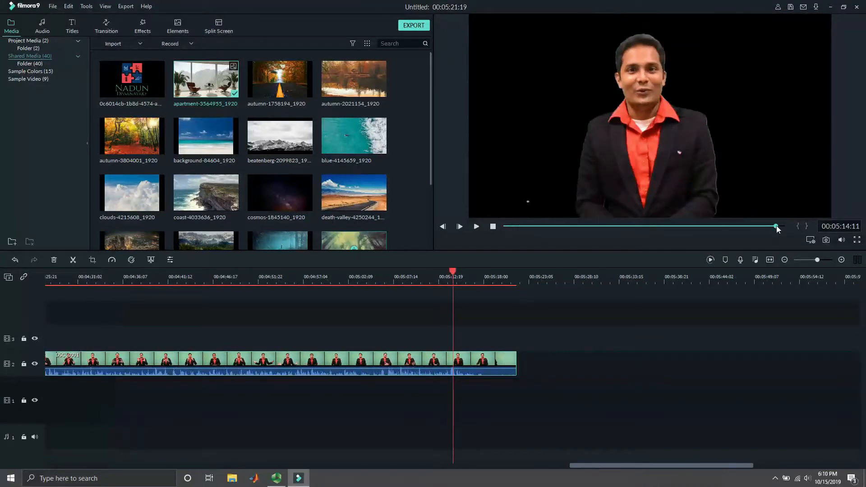
pyautogui.moveTo(776, 225); pyautogui.dragTo(505, 226)
# - Set the apartment image's duration to 00:06:05:05
pyautogui.rightClick(116, 397)
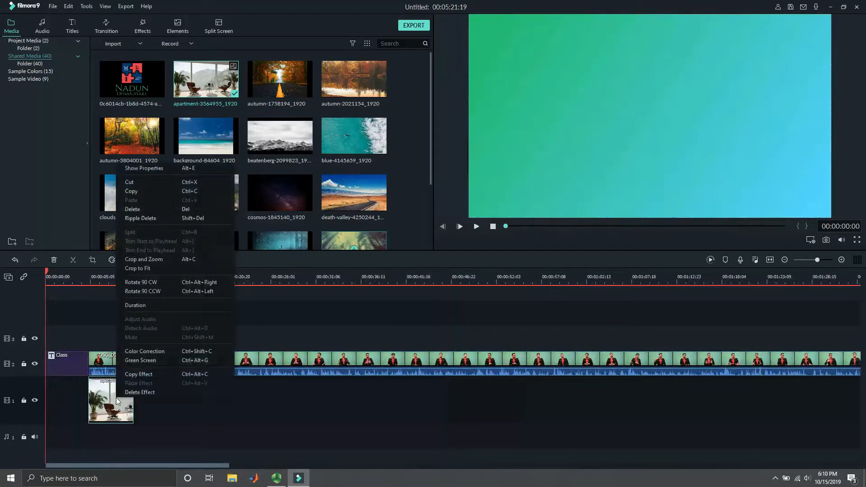
pyautogui.click(139, 306)
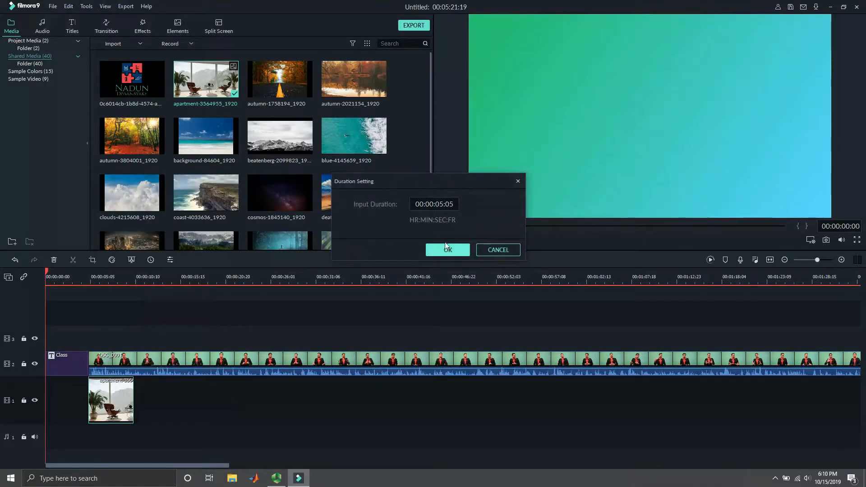
pyautogui.doubleClick(431, 205)
pyautogui.click(433, 204)
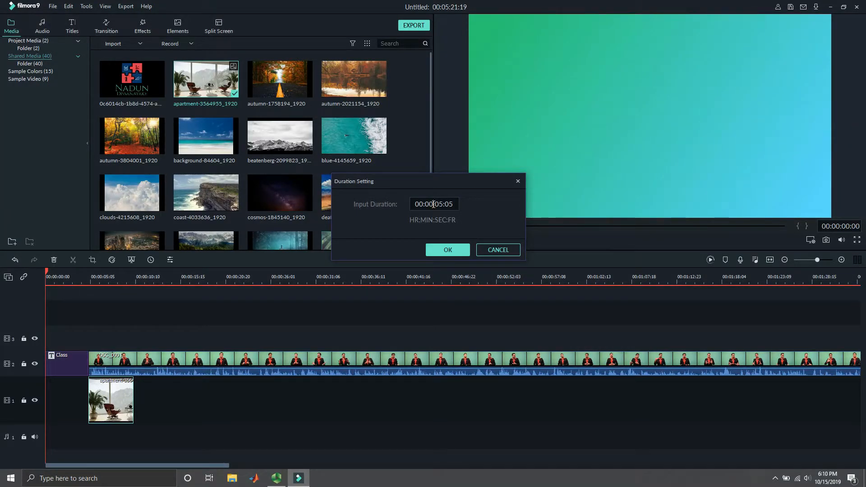
pyautogui.press('BackSpace')
pyautogui.write('6')
pyautogui.click(450, 250)
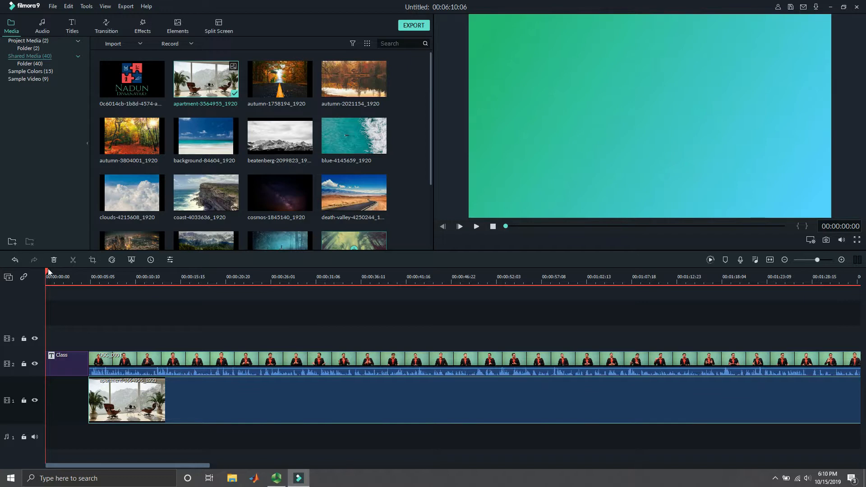
# - Scrub through the first minute of the timeline to check the apartment background behind the speaker
pyautogui.click(113, 291)
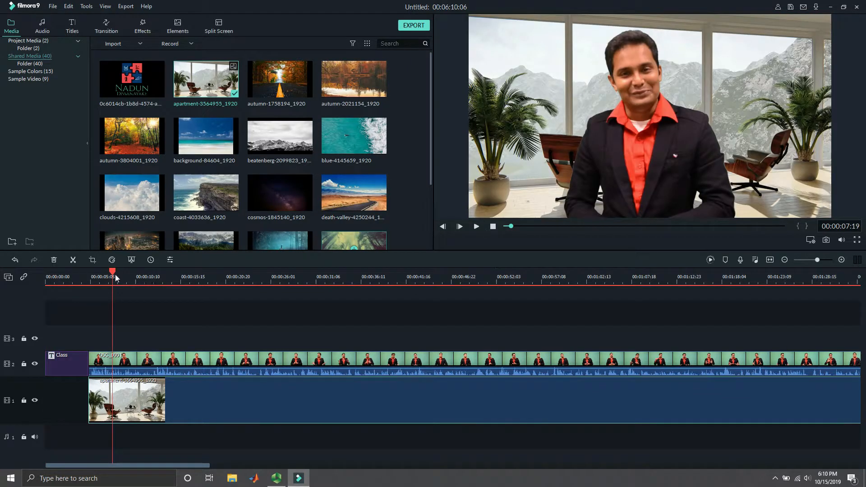
pyautogui.moveTo(112, 273); pyautogui.dragTo(531, 369)
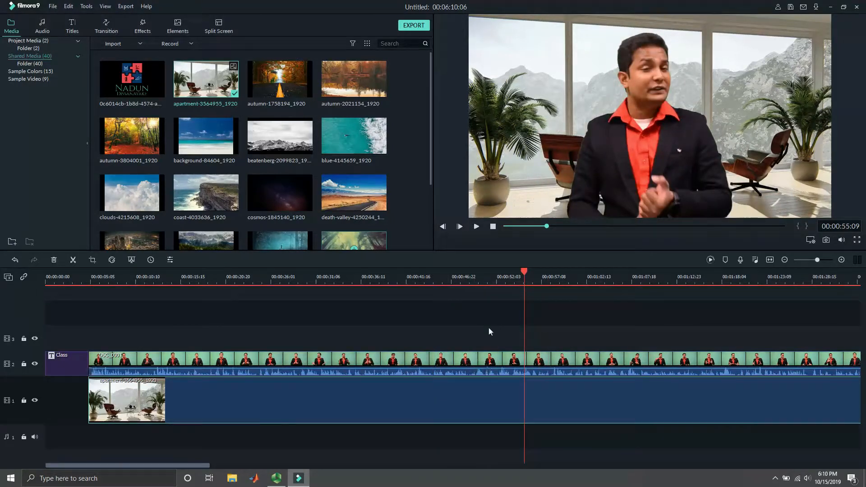
pyautogui.click(100, 317)
pyautogui.moveTo(99, 317); pyautogui.dragTo(129, 319)
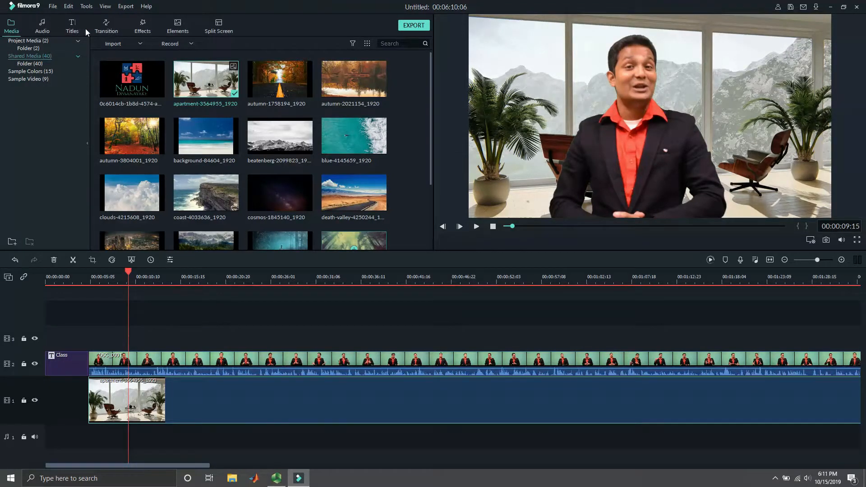
# - Shift the apartment image earlier on its track so that it starts beneath the Class title
pyautogui.moveTo(84, 278); pyautogui.dragTo(76, 297)
pyautogui.moveTo(103, 389); pyautogui.dragTo(77, 383)
pyautogui.moveTo(80, 276)
pyautogui.mouseDown()
pyautogui.moveTo(68, 273)
pyautogui.moveTo(76, 273)
pyautogui.mouseUp()
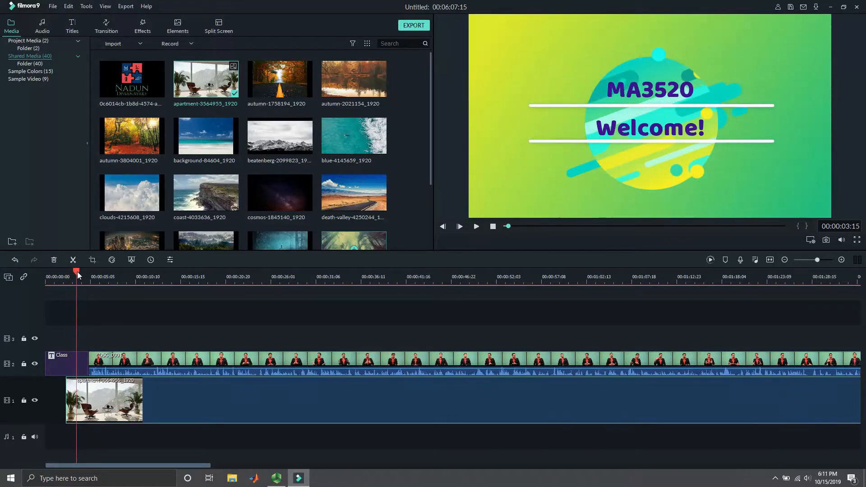
# - Add the Cross Merge transition between the Class title and the DSC_0001 clip, and start the apartment image at about 00:00:03:04
pyautogui.click(103, 31)
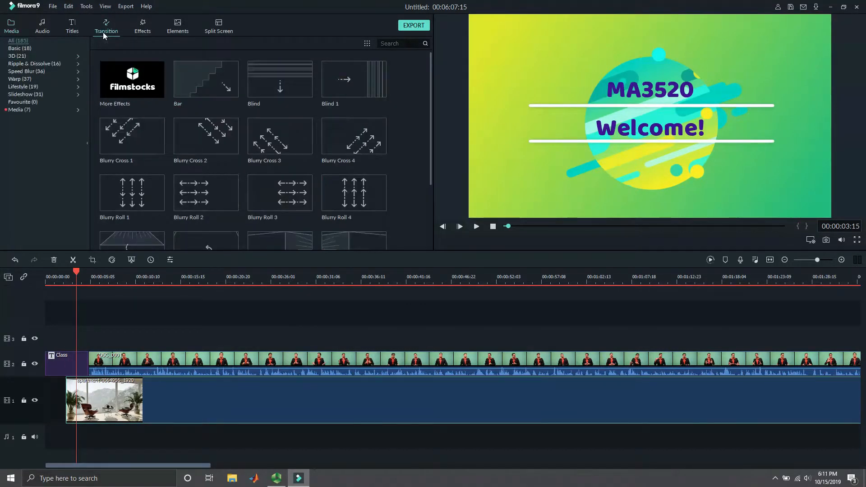
pyautogui.scroll(-5, 366, 129)
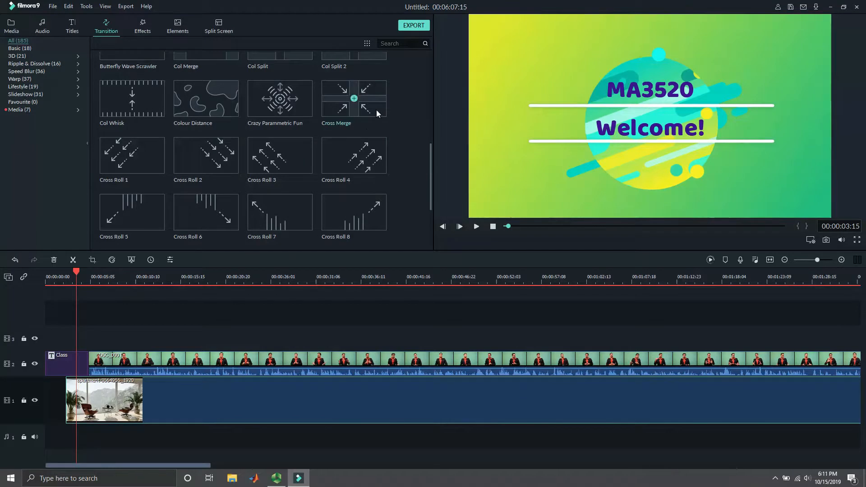
pyautogui.moveTo(374, 94)
pyautogui.mouseDown()
pyautogui.moveTo(271, 234)
pyautogui.moveTo(156, 364)
pyautogui.moveTo(94, 357)
pyautogui.moveTo(88, 365)
pyautogui.mouseUp()
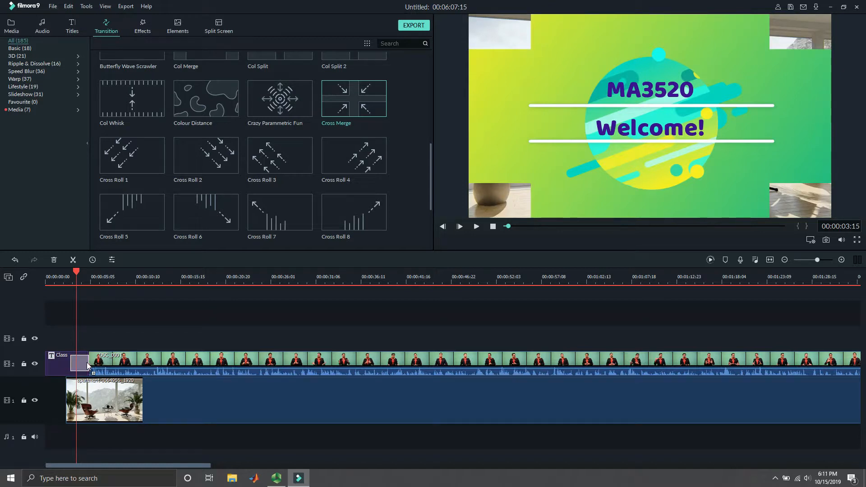
pyautogui.moveTo(84, 392)
pyautogui.mouseDown()
pyautogui.moveTo(112, 384)
pyautogui.moveTo(83, 384)
pyautogui.mouseUp()
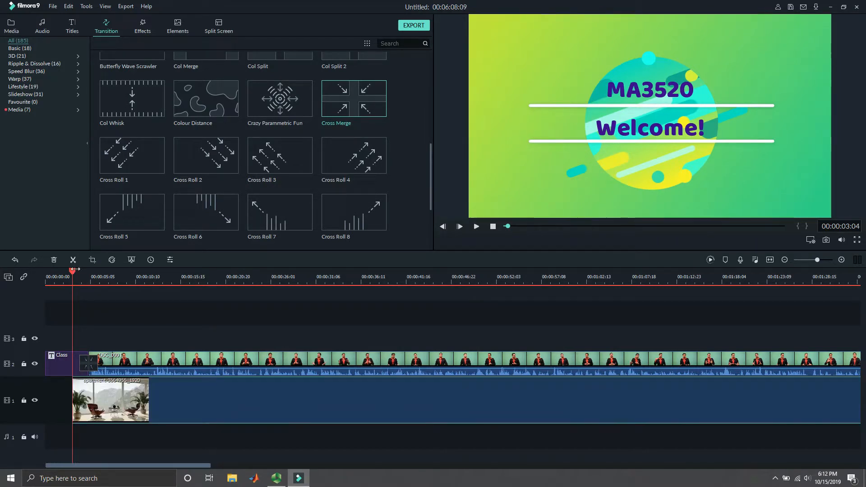
# - Play the project from the start through the Cross Merge transition
pyautogui.click(504, 226)
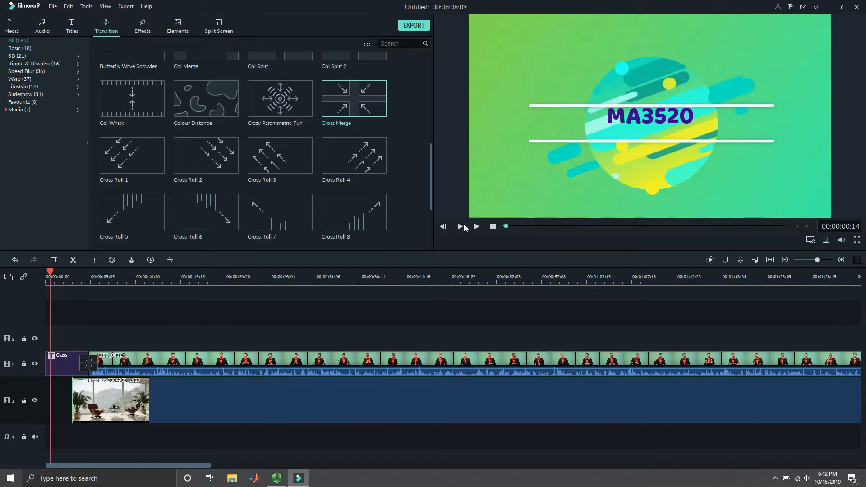
pyautogui.click(476, 226)
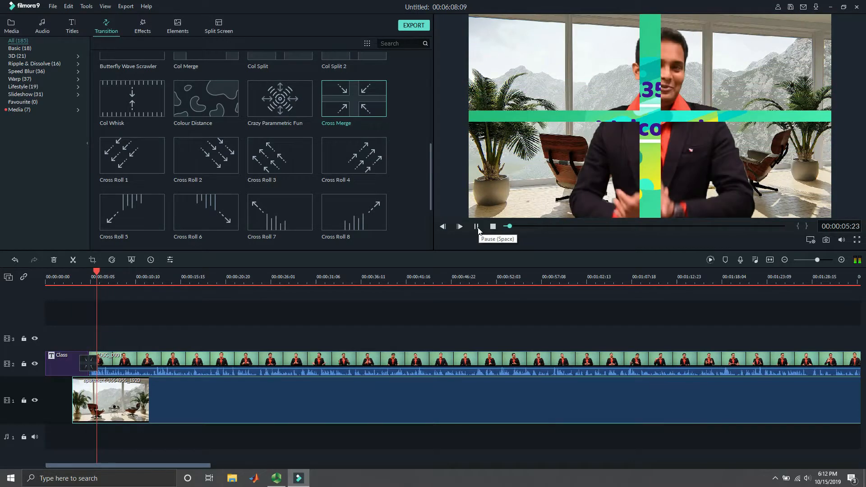
pyautogui.click(477, 227)
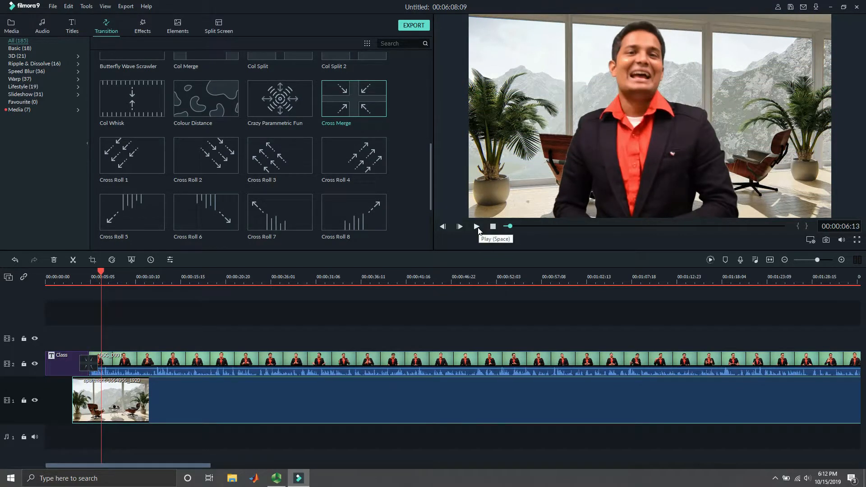
# - Browse the available transitions and the filter effects
pyautogui.scroll(5, 381, 172)
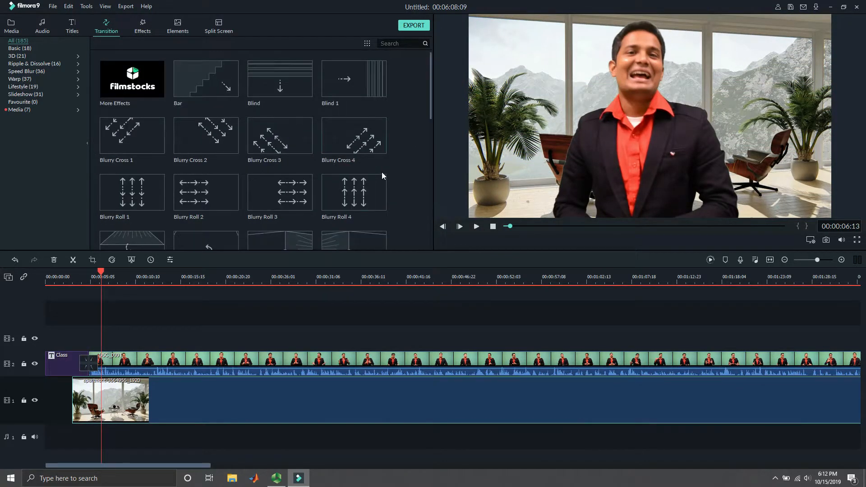
pyautogui.scroll(-10, 315, 145)
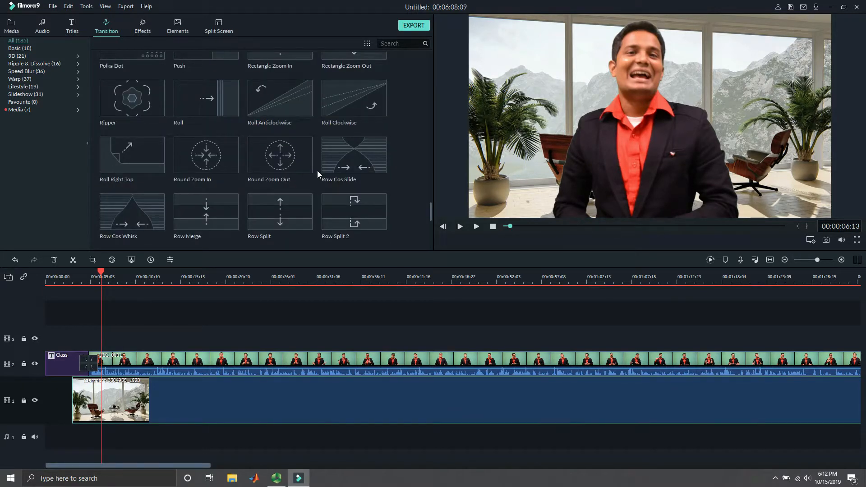
pyautogui.scroll(10, 306, 172)
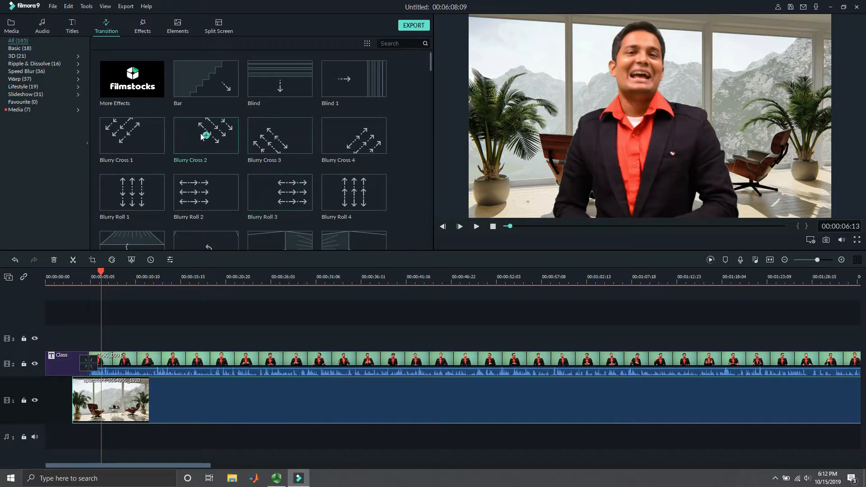
pyautogui.click(142, 28)
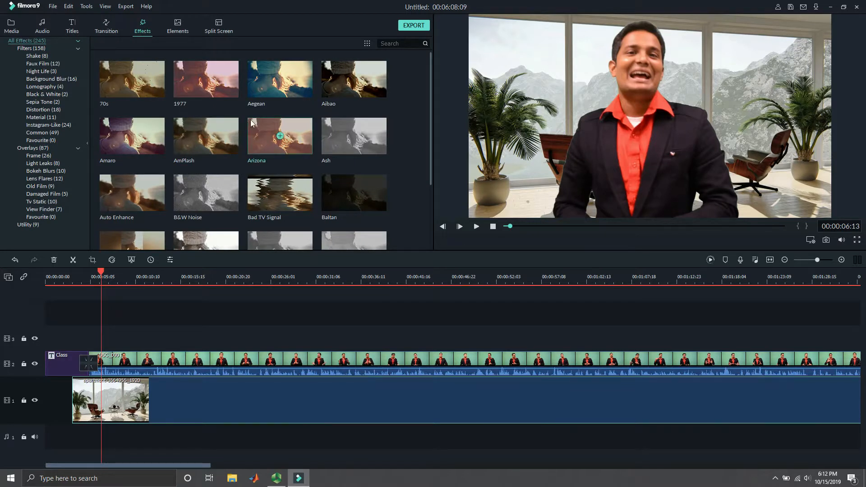
pyautogui.scroll(-12, 250, 120)
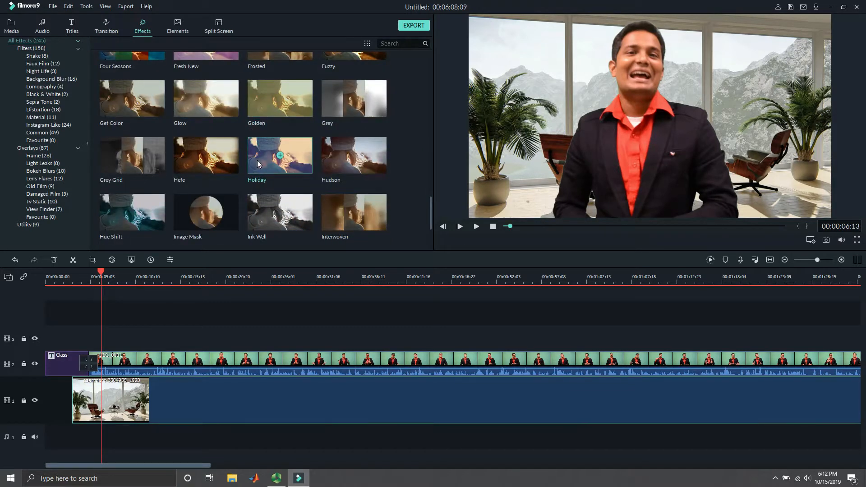
pyautogui.scroll(12, 254, 163)
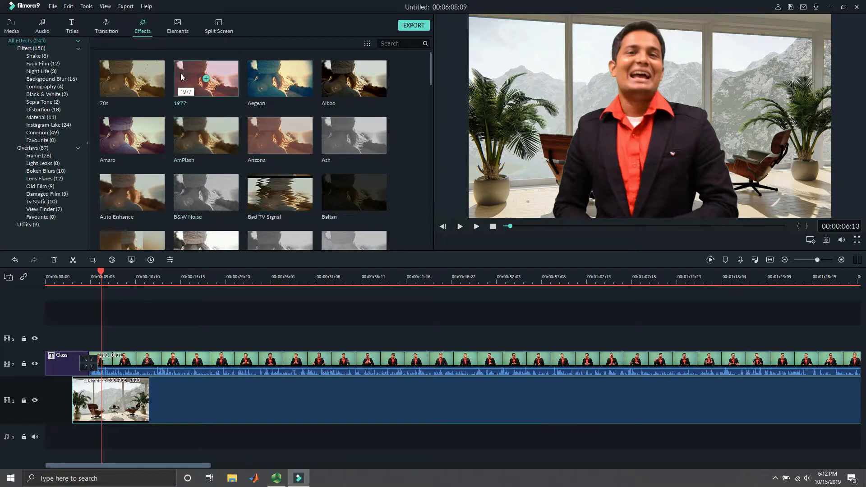
# - Add the animated laughing-tears emoji element to the third video track at 00:00:14:21
pyautogui.click(181, 27)
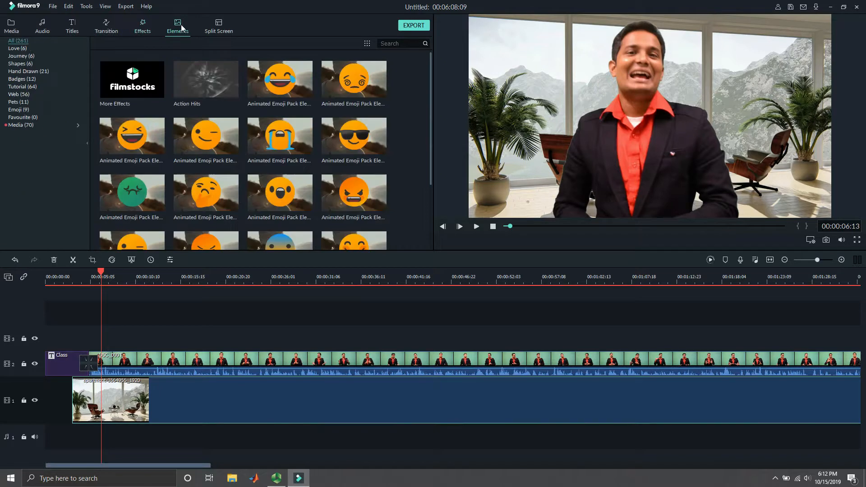
pyautogui.moveTo(100, 276); pyautogui.dragTo(173, 278)
pyautogui.moveTo(299, 81); pyautogui.dragTo(176, 340)
pyautogui.click(629, 78)
# - Browse the rest of the elements library, including the Kung Fu and badge elements
pyautogui.scroll(-10, 276, 181)
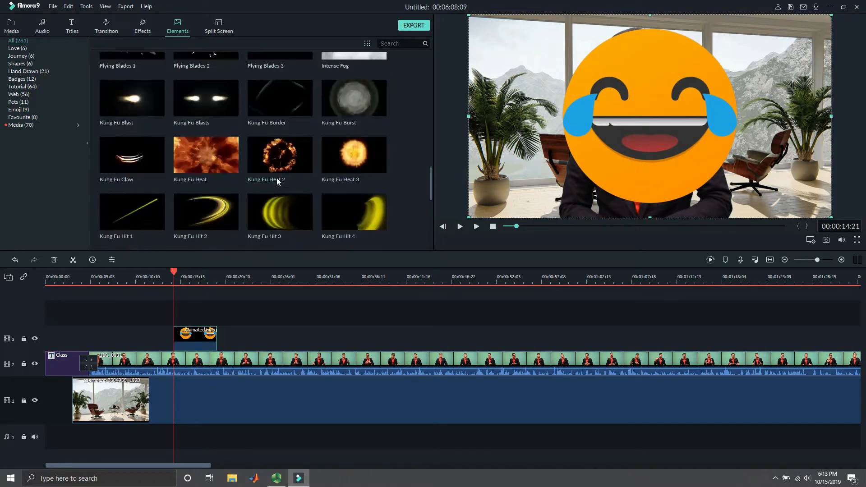
pyautogui.scroll(10, 278, 171)
pyautogui.scroll(-10, 320, 139)
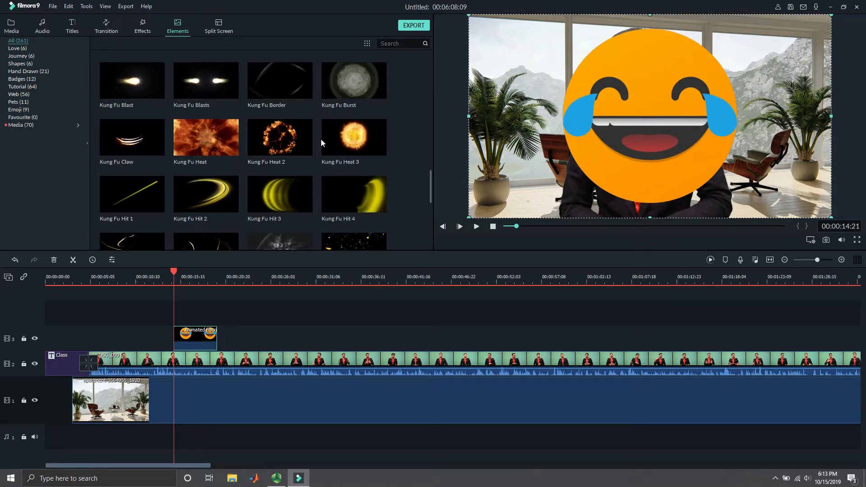
pyautogui.scroll(-5, 320, 142)
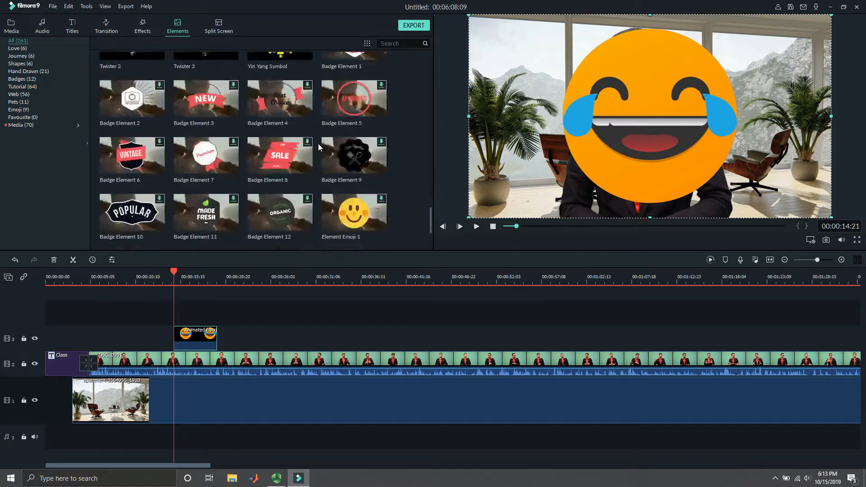
pyautogui.scroll(-2, 319, 147)
pyautogui.scroll(15, 319, 147)
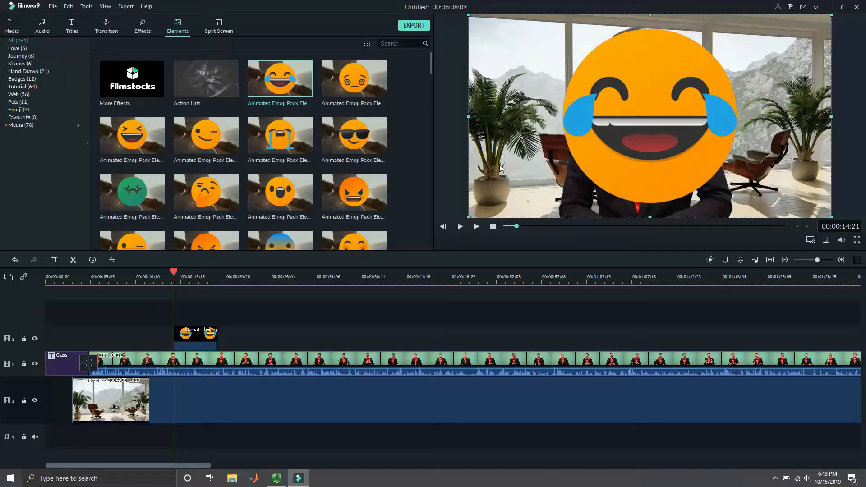
# - Shrink the laughing emoji to about a quarter of the frame width and place it beside the speaker's head
pyautogui.doubleClick(602, 113)
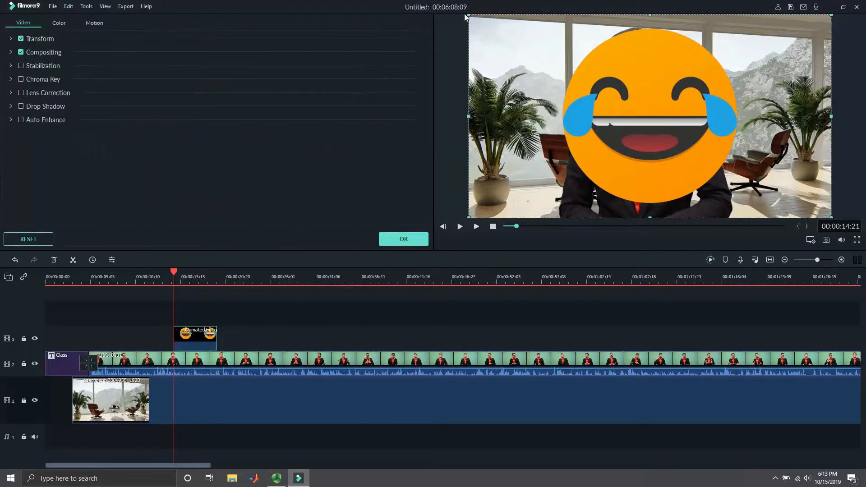
pyautogui.moveTo(469, 15); pyautogui.dragTo(548, 66)
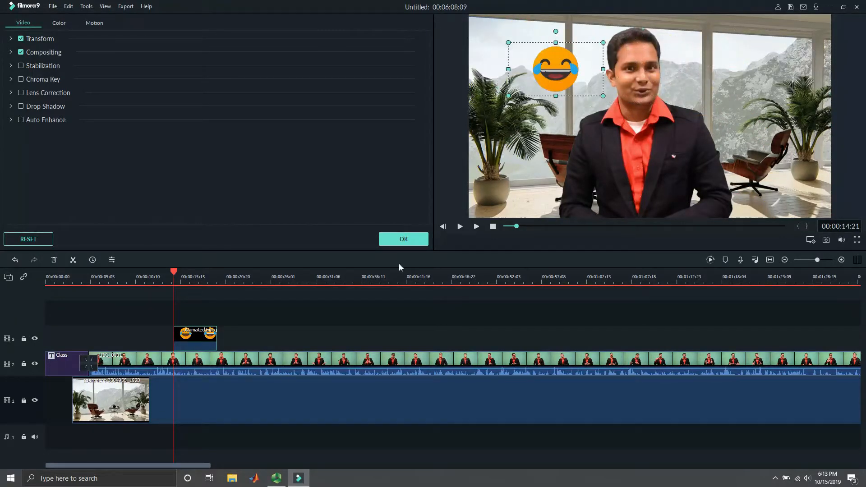
# - Add the Tutorial Element Black 3 arrow to the third video track, a little after the laughing emoji clip
pyautogui.click(403, 238)
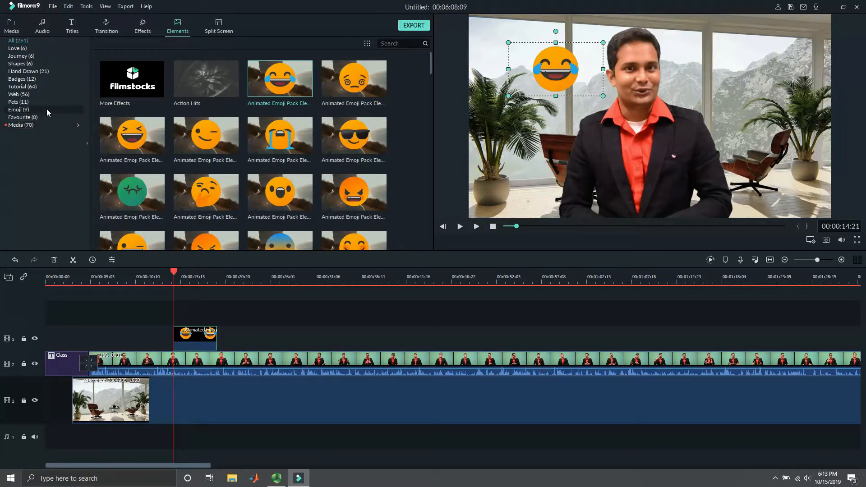
pyautogui.click(27, 86)
pyautogui.moveTo(151, 80); pyautogui.dragTo(266, 347)
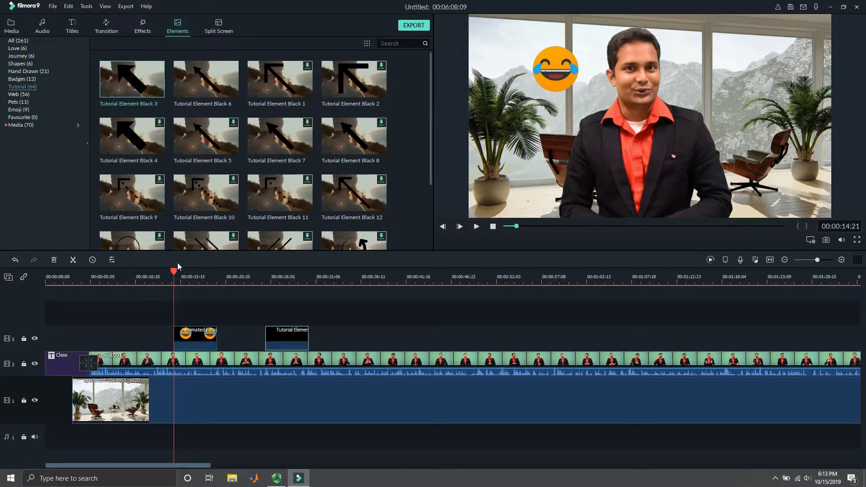
# - Shrink the arrow at 00:00:28:05, place it beside the speaker over the plant, and rotate it clockwise to point up toward him
pyautogui.moveTo(304, 298); pyautogui.dragTo(289, 296)
pyautogui.click(616, 78)
pyautogui.moveTo(549, 18); pyautogui.dragTo(515, 88)
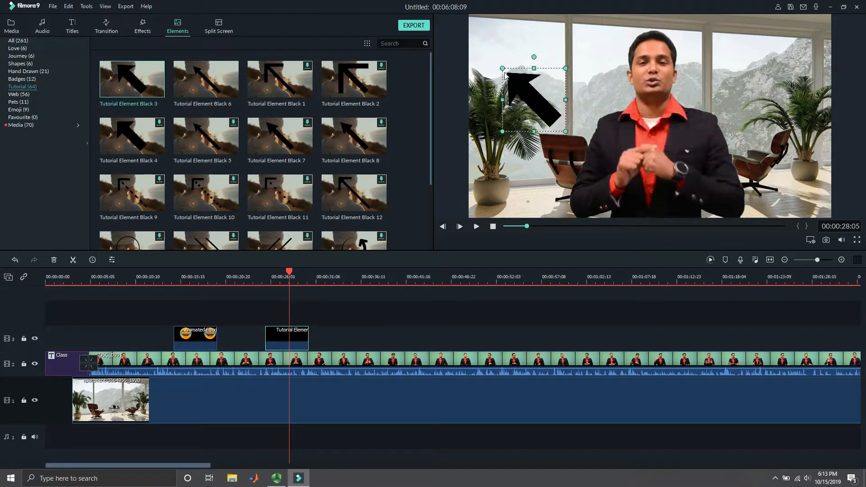
pyautogui.moveTo(533, 56); pyautogui.dragTo(603, 108)
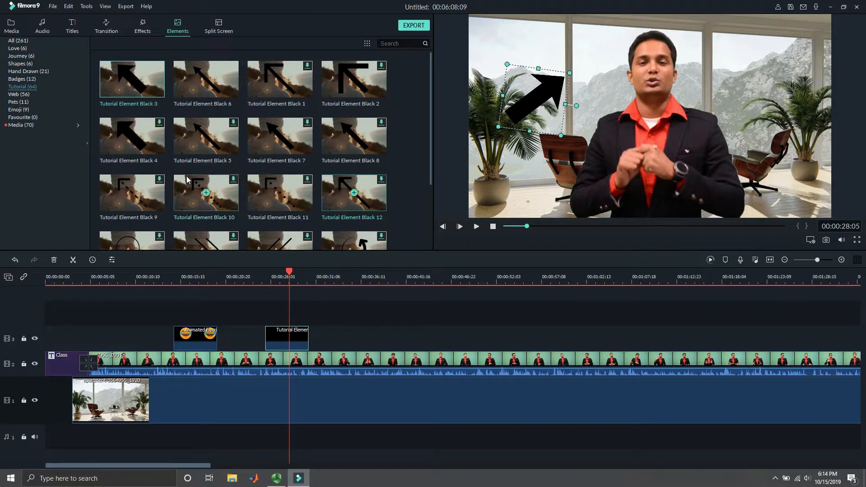
# - Add the Title 30 preset to the third video track after the arrow clip
pyautogui.click(72, 26)
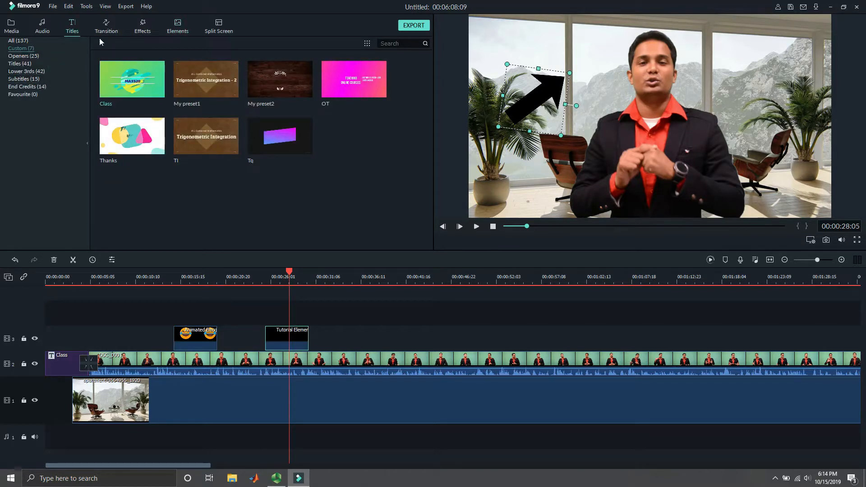
pyautogui.click(23, 66)
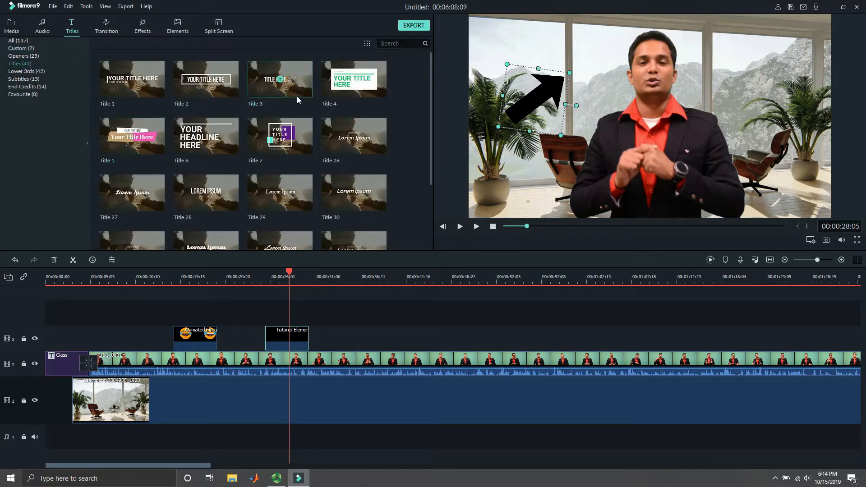
pyautogui.moveTo(370, 182); pyautogui.dragTo(374, 338)
# - Move Title 30's large text toward the upper left of the frame at 00:00:39:14 and delete its smaller subtitle text
pyautogui.moveTo(289, 276); pyautogui.dragTo(385, 298)
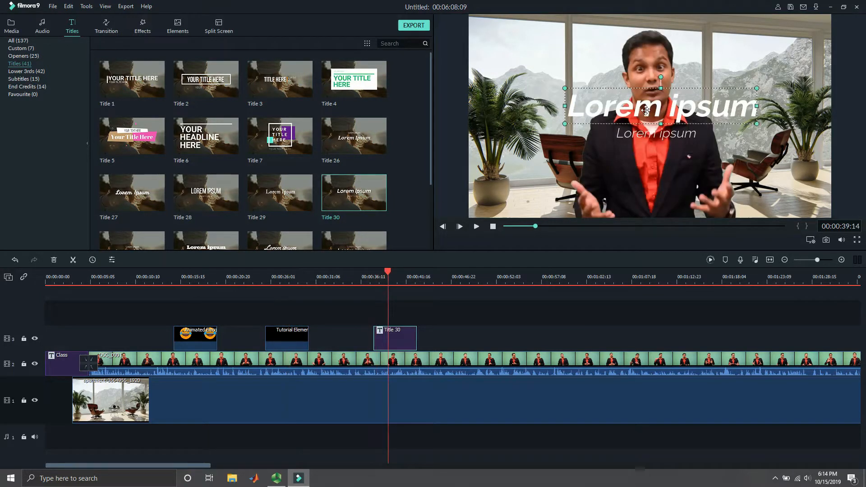
pyautogui.moveTo(647, 110); pyautogui.dragTo(571, 64)
pyautogui.click(652, 133)
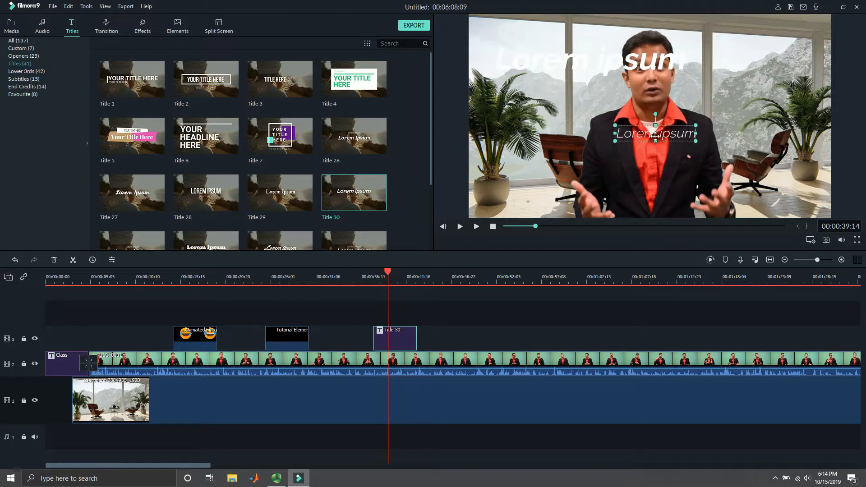
pyautogui.moveTo(647, 126); pyautogui.dragTo(753, 34)
pyautogui.rightClick(753, 34)
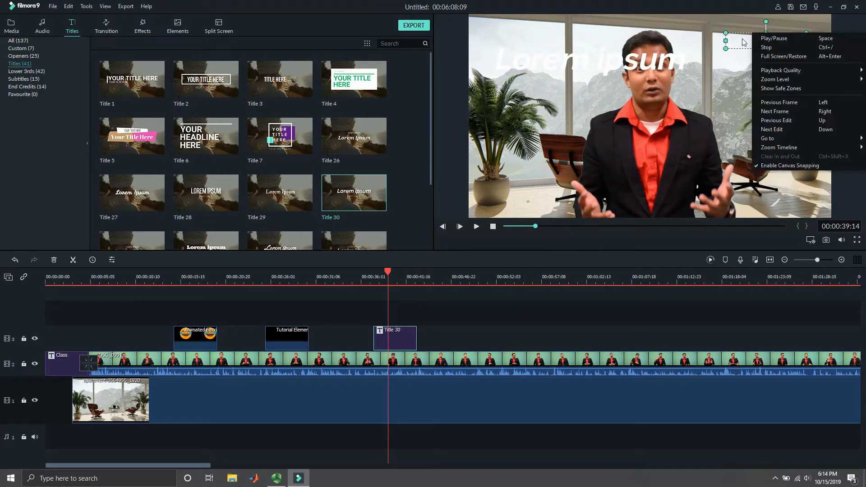
pyautogui.doubleClick(742, 39)
pyautogui.moveTo(264, 85); pyautogui.dragTo(135, 83)
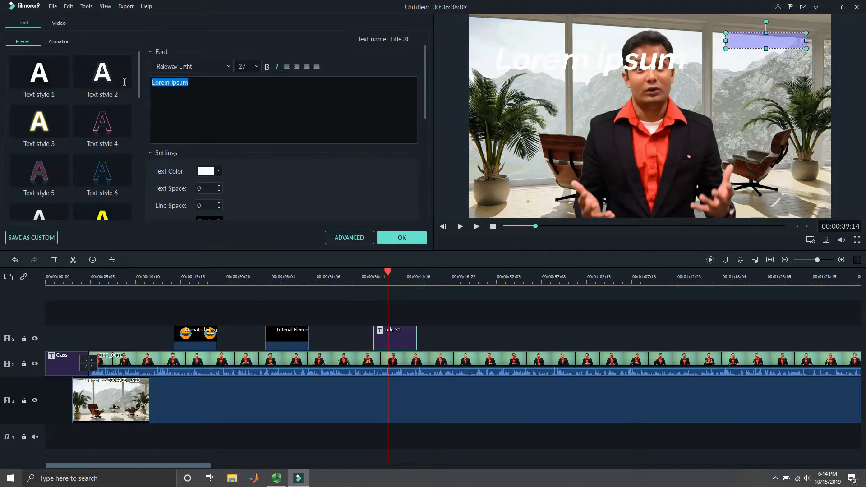
pyautogui.press('BackSpace')
# - Change the color of the large "Lorem ipsum" title text to dark purple
pyautogui.click(536, 61)
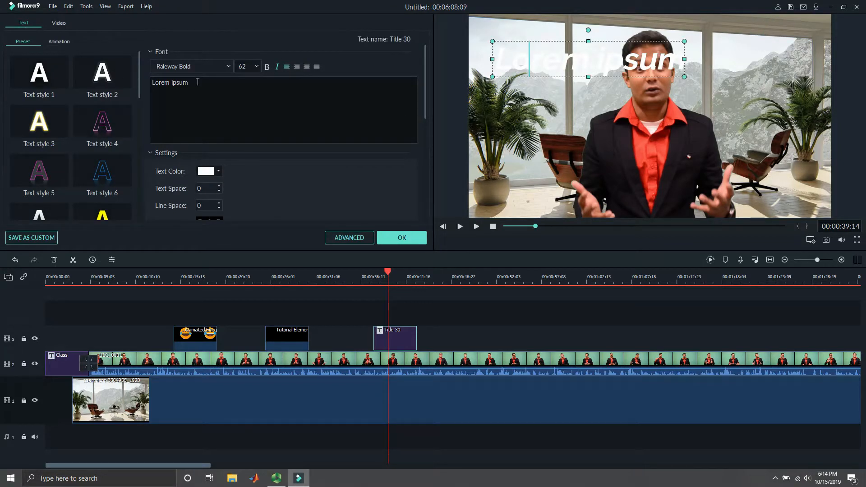
pyautogui.moveTo(197, 82); pyautogui.dragTo(137, 90)
pyautogui.click(218, 171)
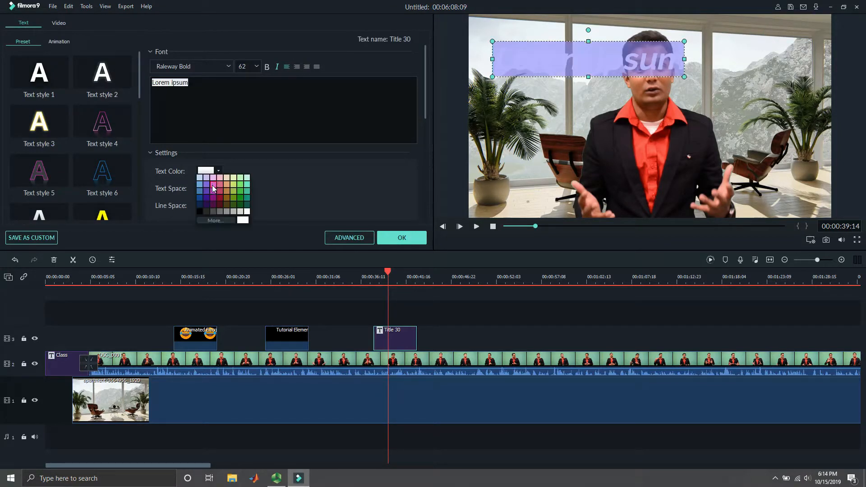
pyautogui.click(207, 193)
pyautogui.click(310, 120)
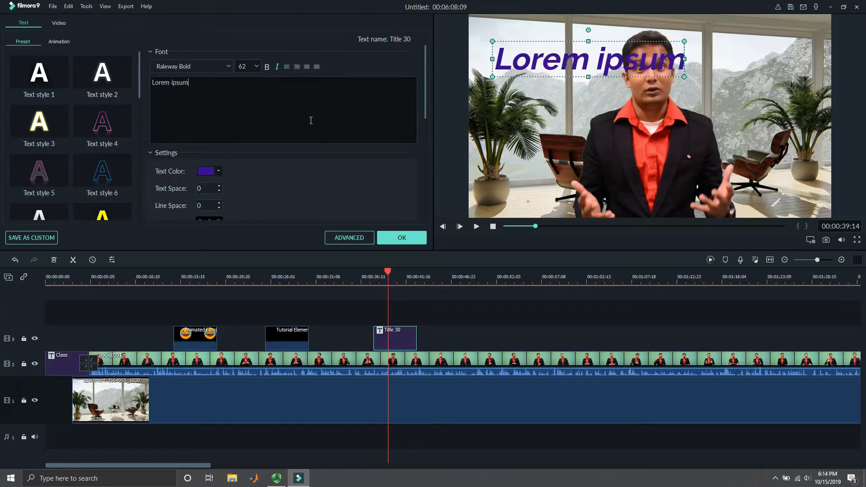
# - Replace the large title text with "my phone number is"
pyautogui.moveTo(209, 83); pyautogui.dragTo(142, 80)
pyautogui.press('BackSpace')
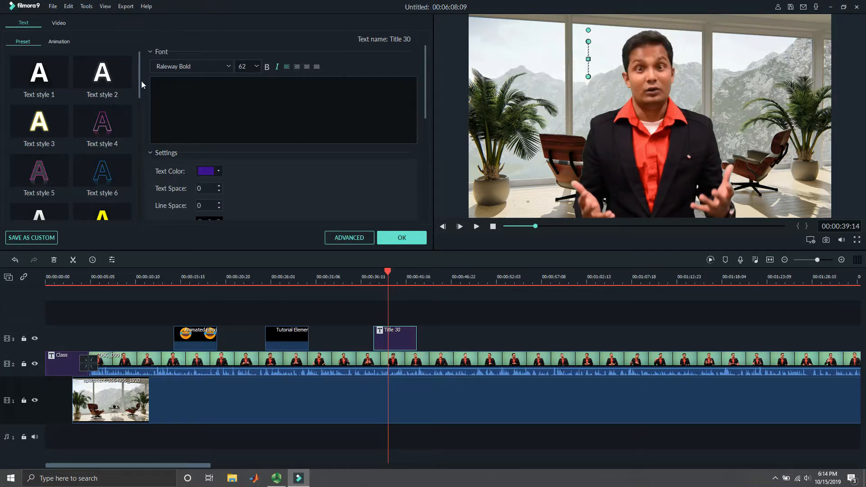
pyautogui.write('my ph')
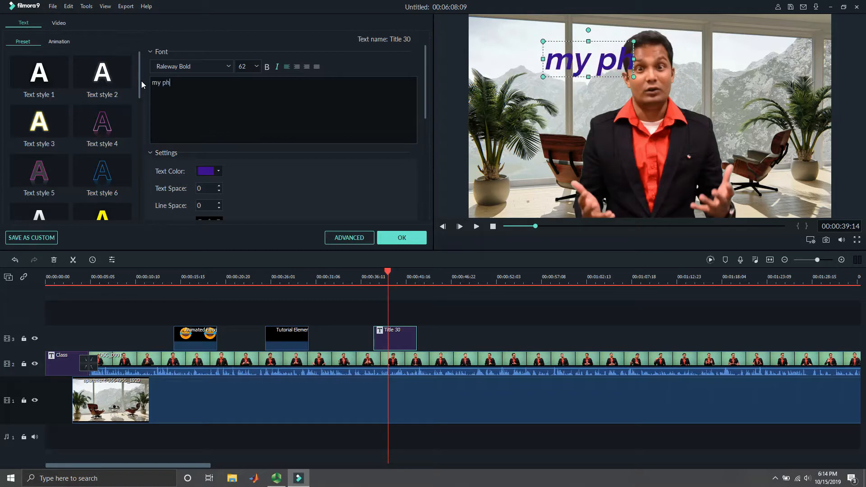
pyautogui.write('one number is')
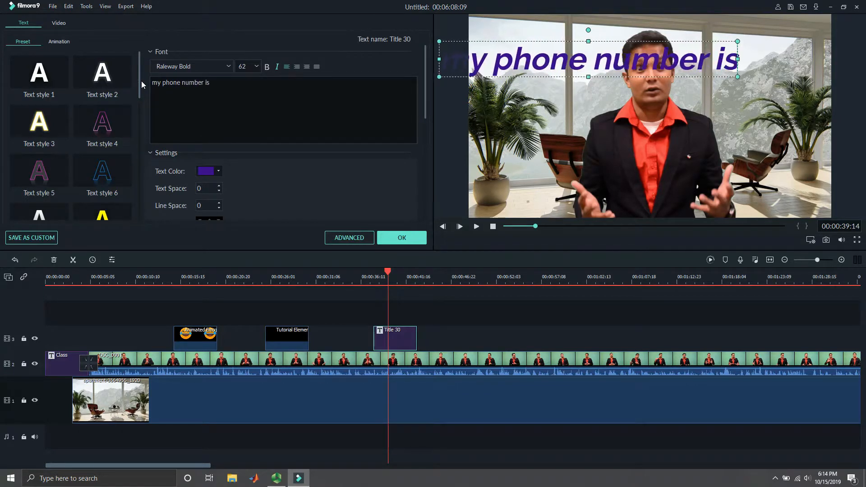
# - Shrink the phone number title, place it in the upper left of the frame beside the speaker's head, and apply the title edits
pyautogui.moveTo(527, 41); pyautogui.dragTo(595, 71)
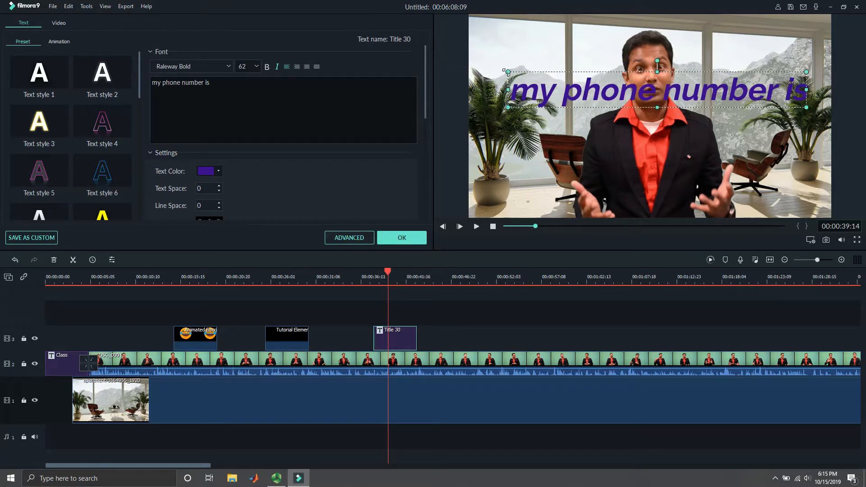
pyautogui.moveTo(507, 72); pyautogui.dragTo(539, 42)
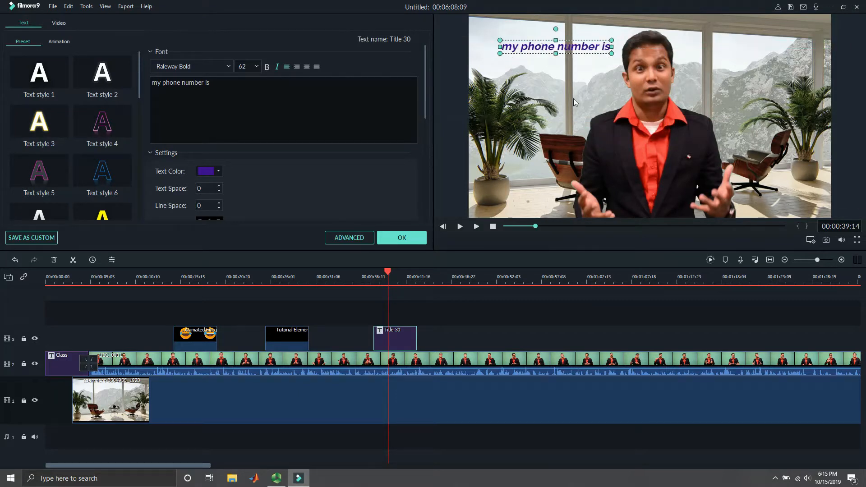
pyautogui.click(401, 238)
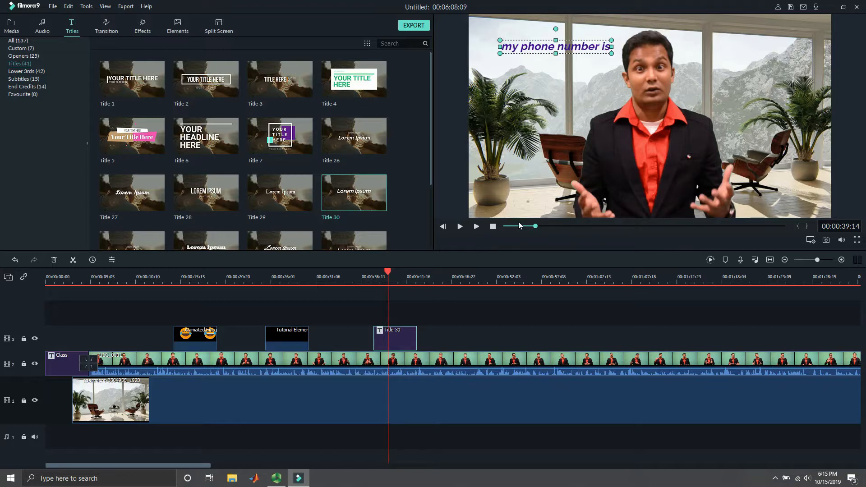
# - Detach the audio of the lecture clip onto its own audio track
pyautogui.moveTo(537, 223); pyautogui.dragTo(506, 225)
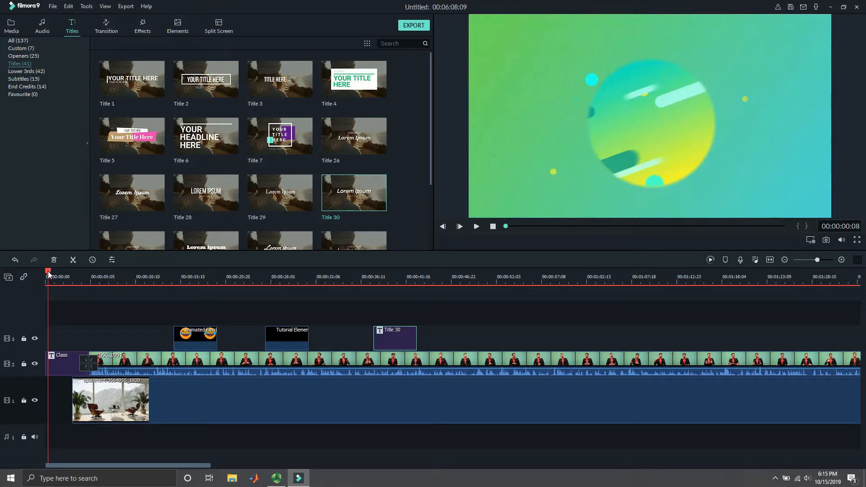
pyautogui.click(147, 298)
pyautogui.rightClick(161, 365)
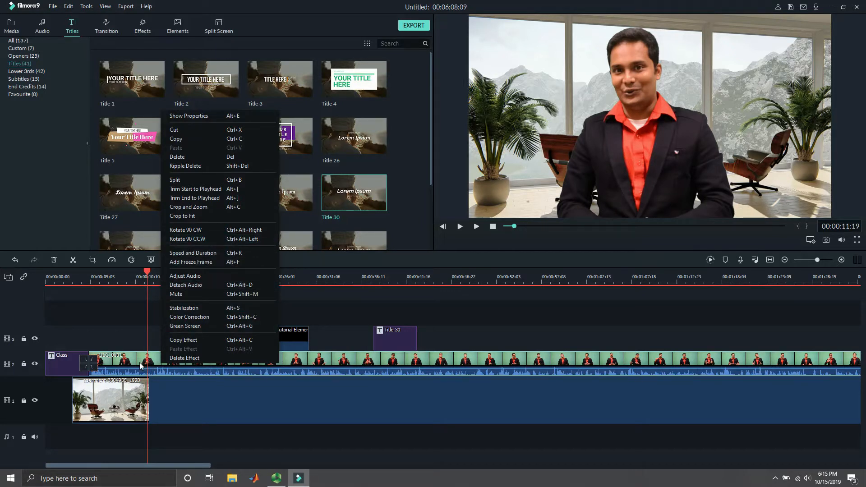
pyautogui.click(190, 285)
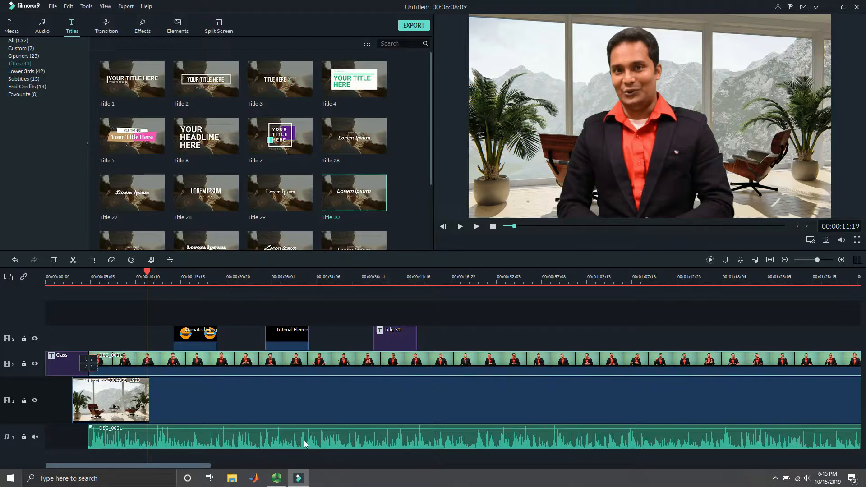
# - Add the "Earth - The Rhythm Of Memories" music to a second audio track from the timeline start and preview it with the speech
pyautogui.click(43, 28)
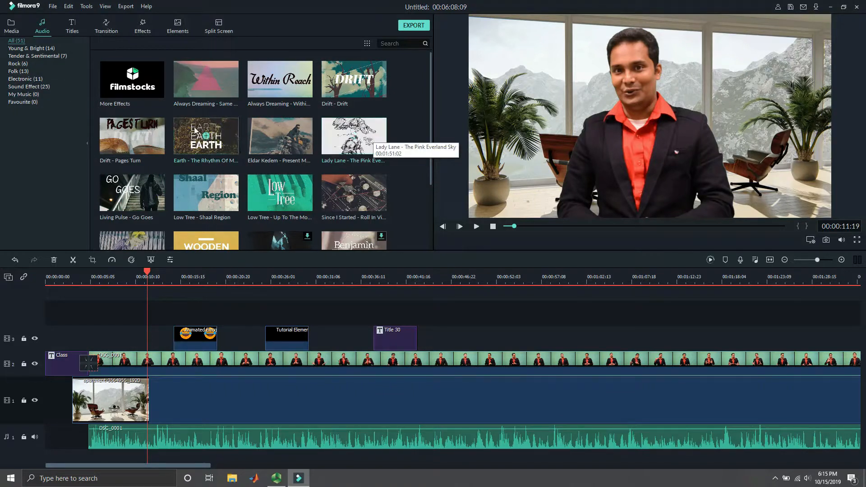
pyautogui.moveTo(233, 133); pyautogui.dragTo(47, 458)
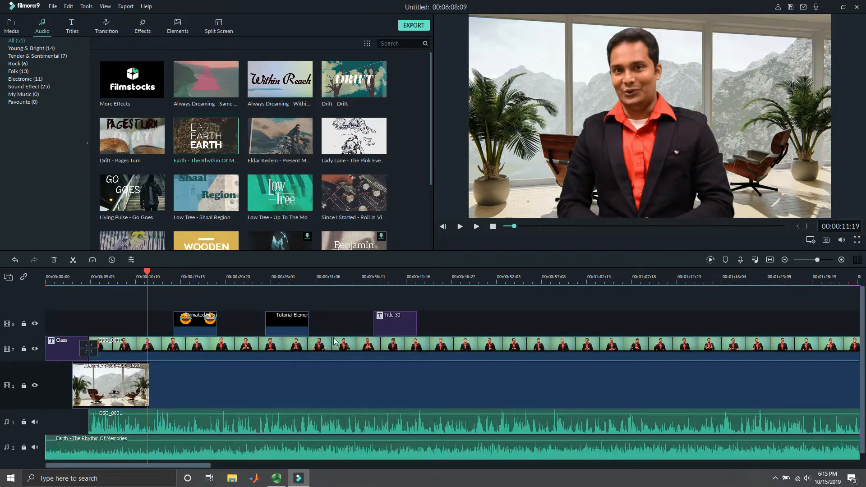
pyautogui.scroll(-1, 296, 345)
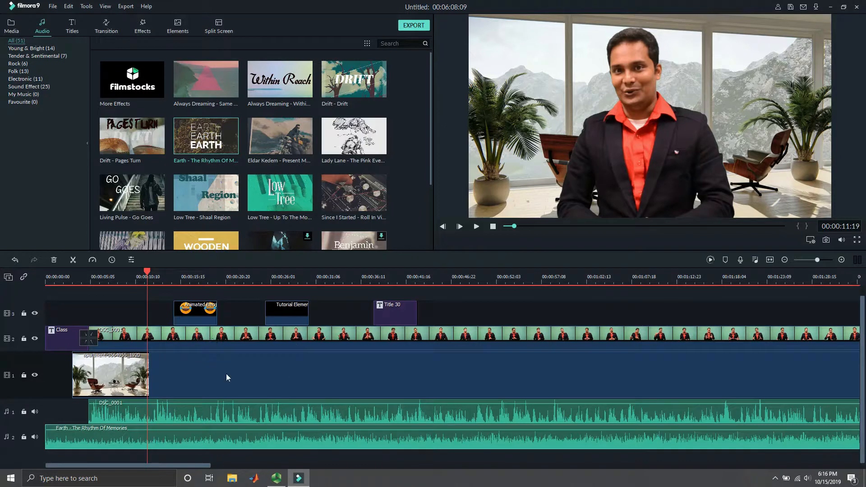
pyautogui.click(476, 226)
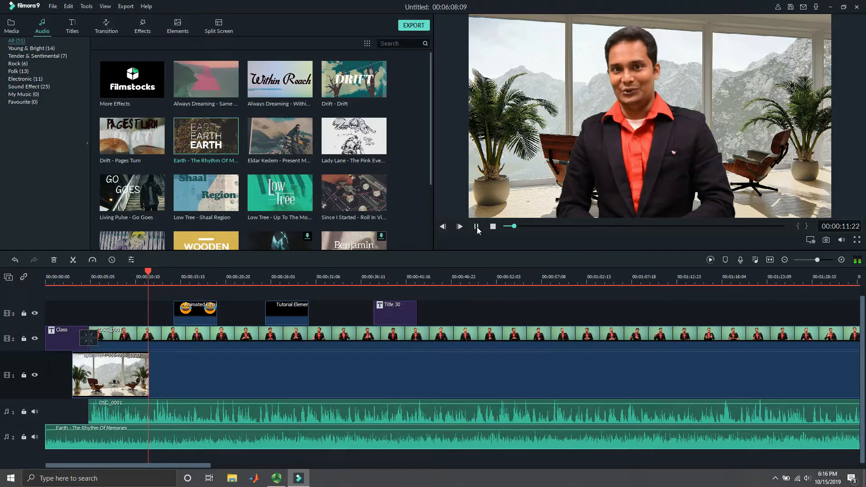
pyautogui.click(476, 227)
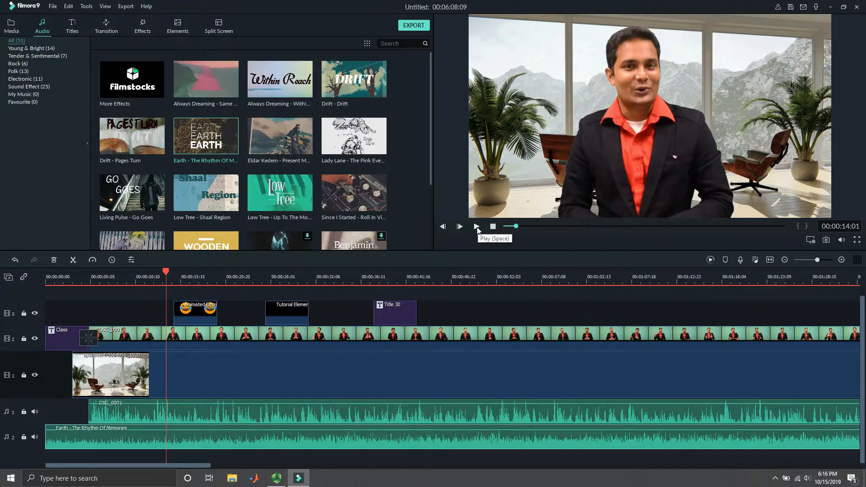
# - Set Audio1 to 6.00 dB and Audio2 to -21.40 dB in the Audio Mixer, and play back the new balance
pyautogui.click(754, 260)
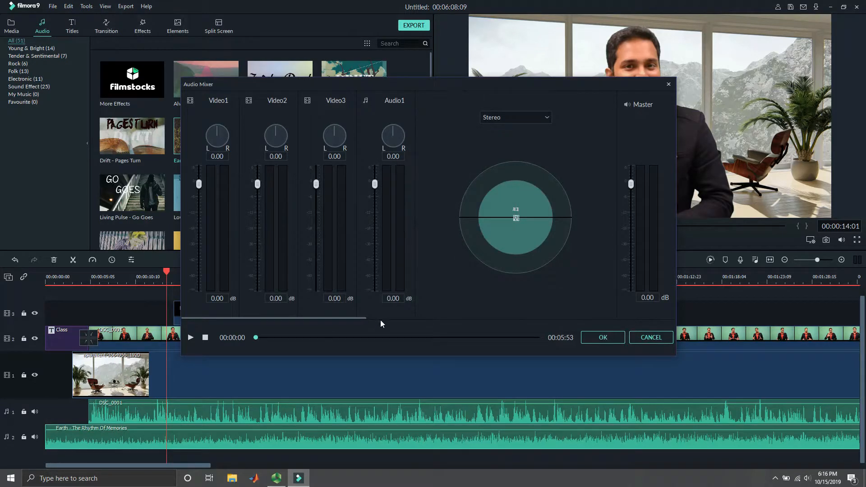
pyautogui.moveTo(364, 318); pyautogui.dragTo(408, 318)
pyautogui.moveTo(320, 183); pyautogui.dragTo(321, 170)
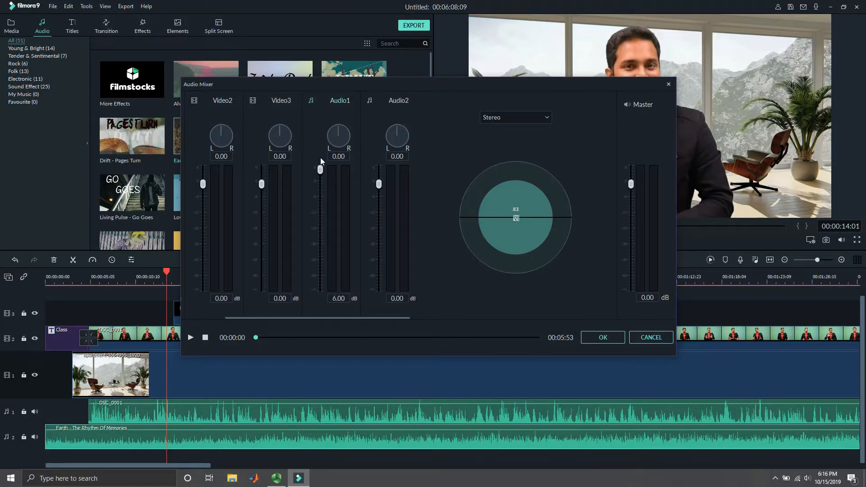
pyautogui.moveTo(379, 183); pyautogui.dragTo(385, 231)
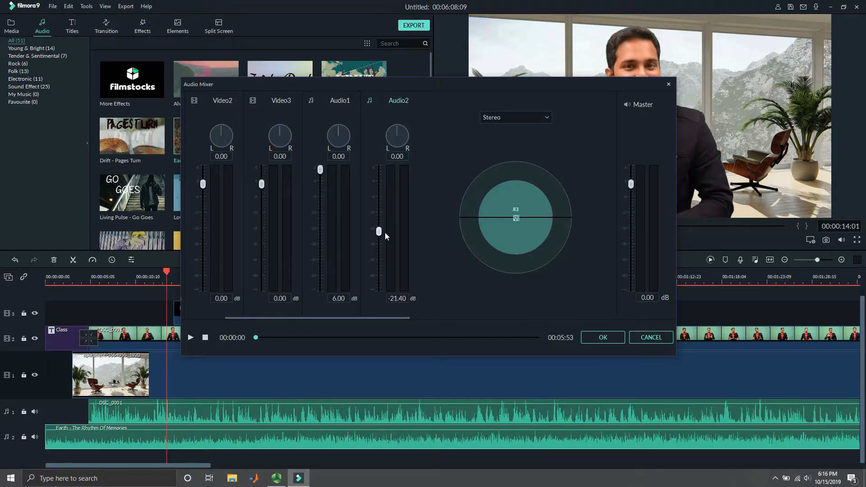
pyautogui.click(602, 337)
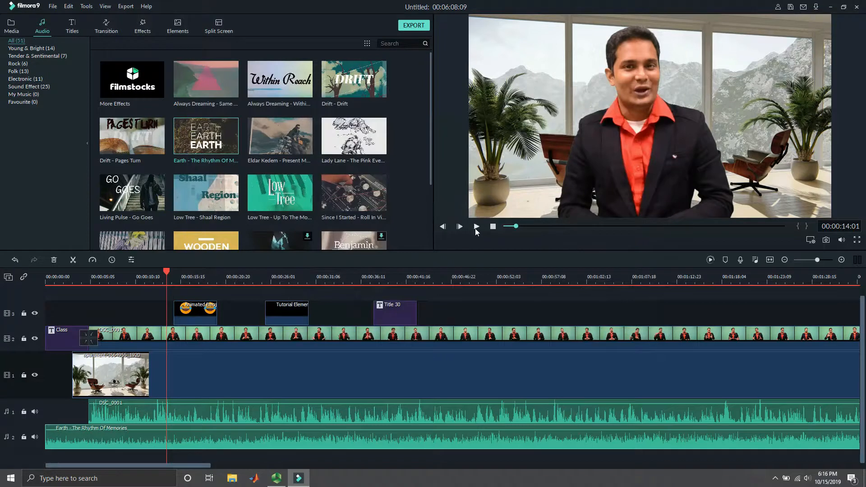
pyautogui.click(475, 228)
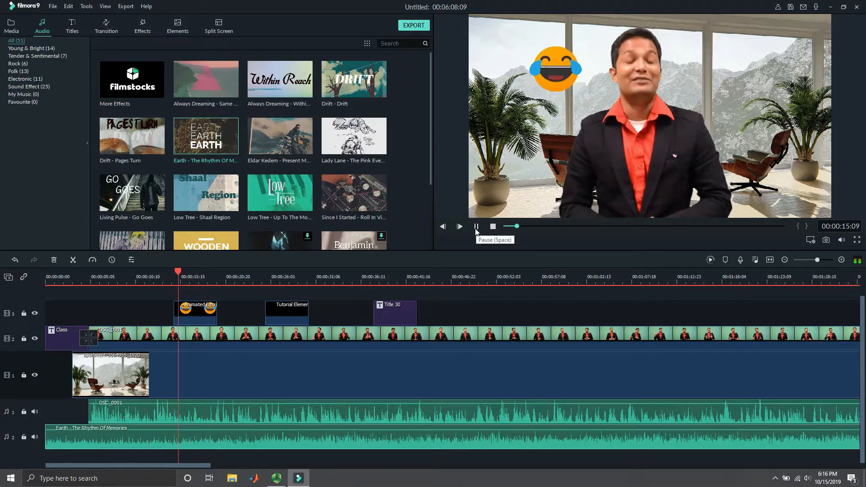
pyautogui.click(475, 227)
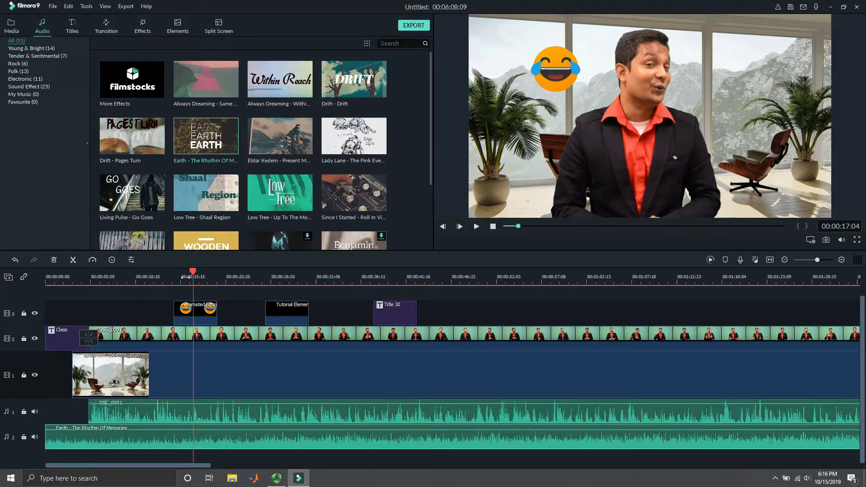
# - Split the background music at 00:00:05:01 and move its opening piece to the first audio track, in front of the lecture audio
pyautogui.moveTo(192, 275); pyautogui.dragTo(88, 312)
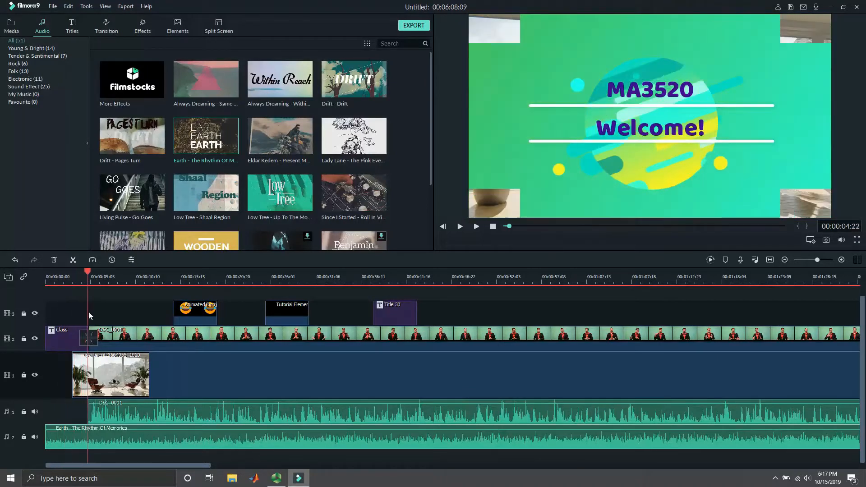
pyautogui.click(73, 260)
pyautogui.click(58, 437)
pyautogui.moveTo(58, 438); pyautogui.dragTo(54, 414)
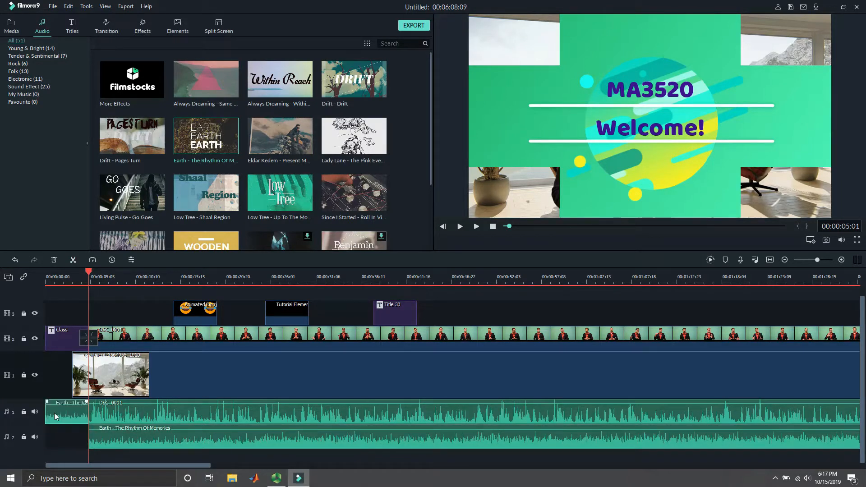
# - Play back the opening from the timeline start to check the full-volume intro music leading into the lecture
pyautogui.click(201, 423)
pyautogui.moveTo(508, 226); pyautogui.dragTo(504, 226)
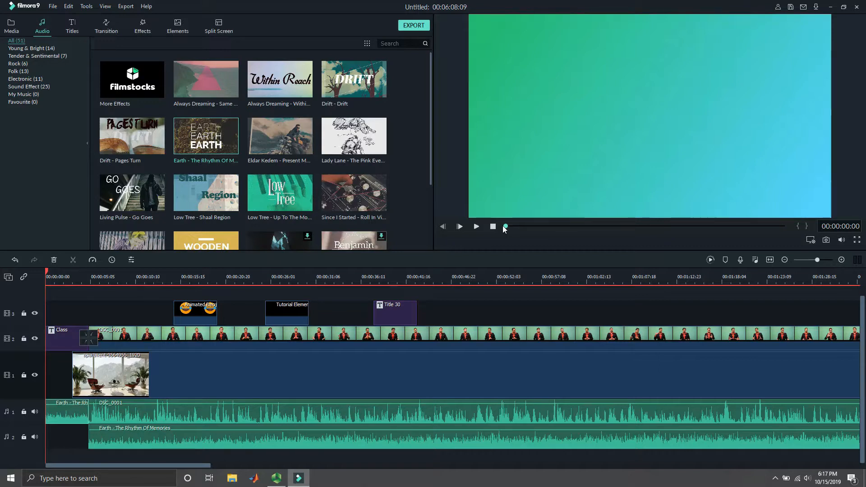
pyautogui.click(477, 228)
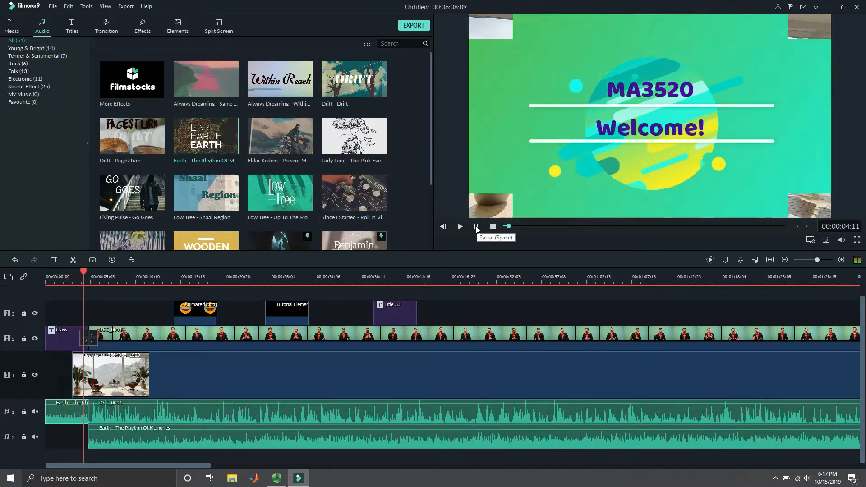
pyautogui.click(477, 227)
# - Review the audio adjustment settings of the background music clip on the second audio track
pyautogui.click(134, 432)
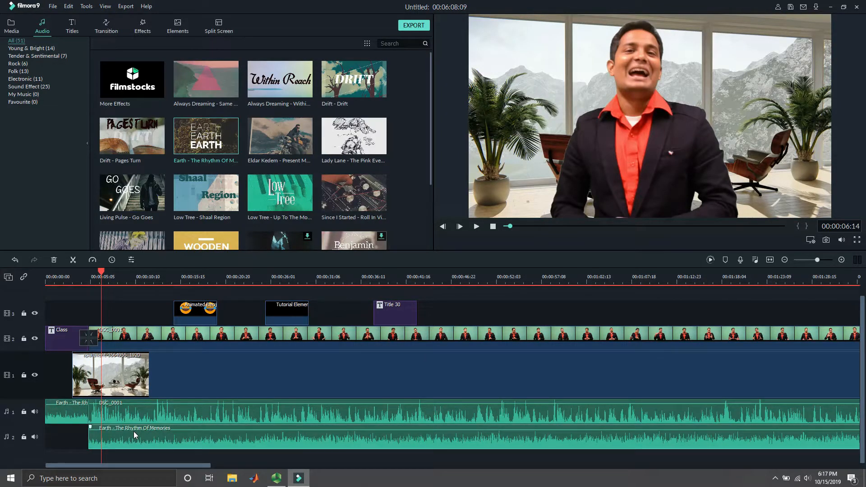
pyautogui.rightClick(133, 431)
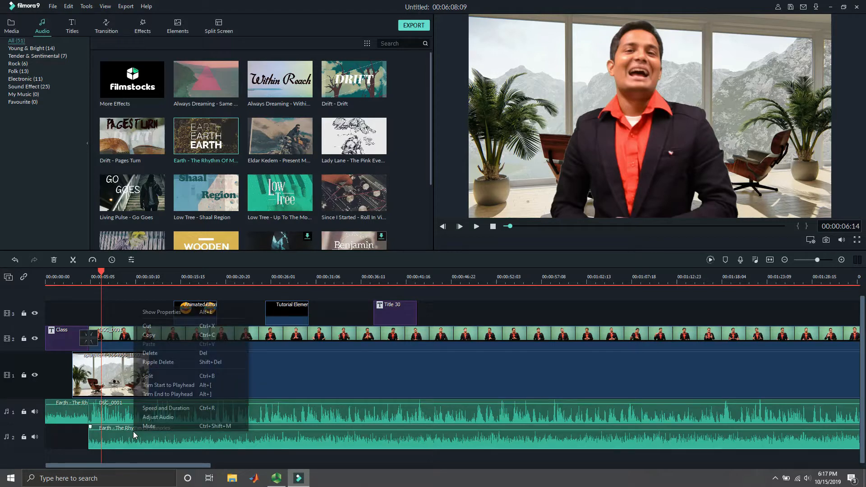
pyautogui.click(156, 419)
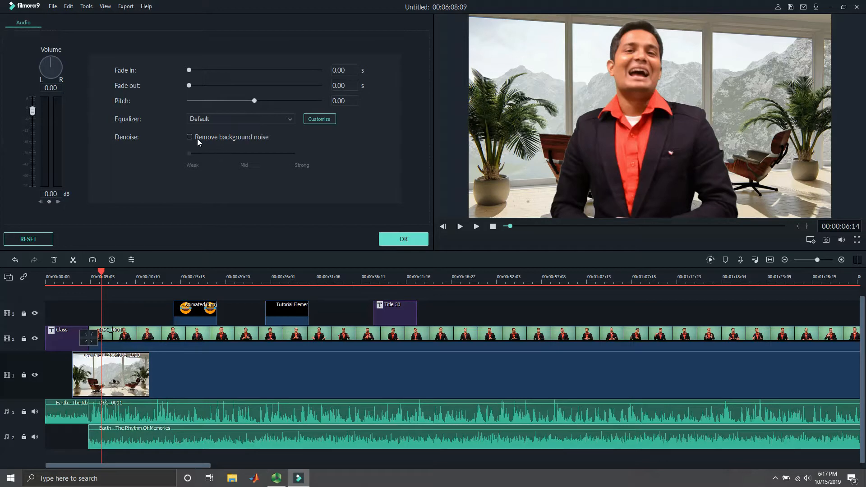
pyautogui.click(404, 239)
# - Turn on background noise removal for the detached lecture audio and apply it
pyautogui.click(153, 415)
pyautogui.rightClick(153, 415)
pyautogui.click(163, 401)
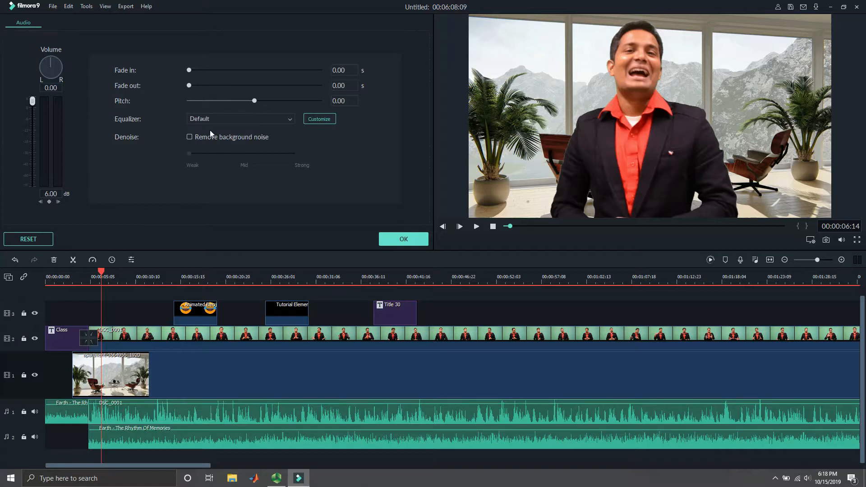
pyautogui.click(190, 137)
pyautogui.click(404, 241)
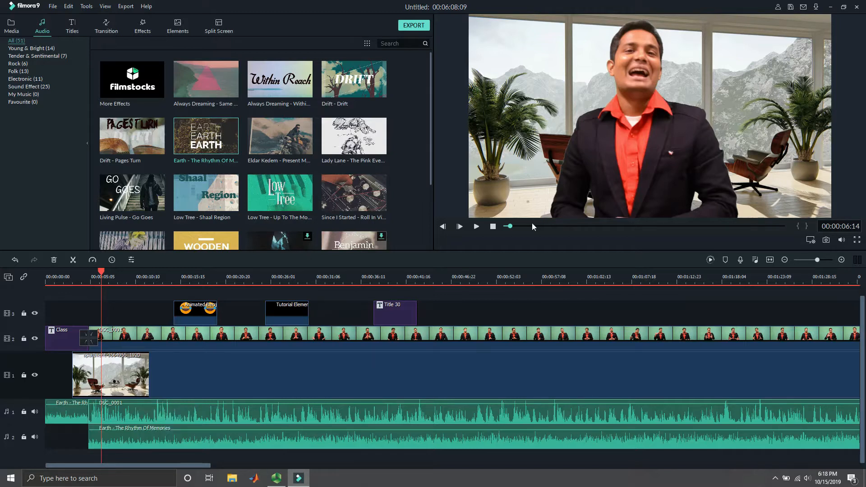
# - Split the lecture video at 00:05:17:22, near its end, and delete the leftover piece after the cut
pyautogui.moveTo(541, 223); pyautogui.dragTo(581, 229)
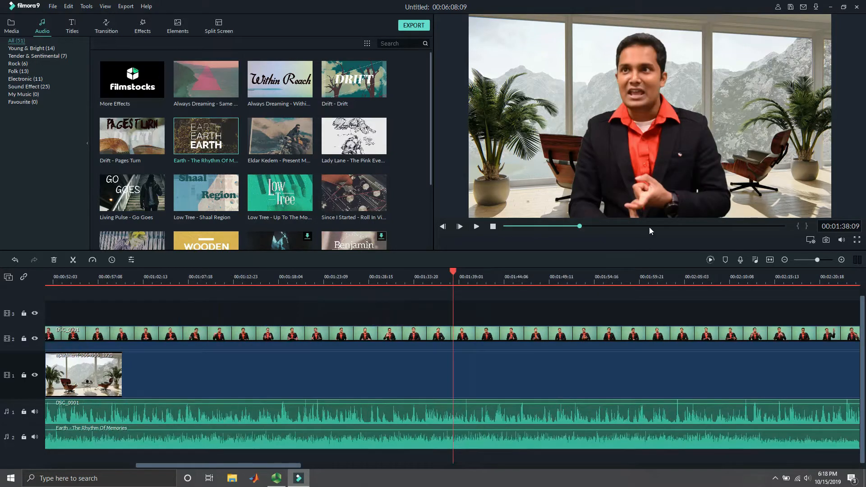
pyautogui.moveTo(650, 225); pyautogui.dragTo(768, 226)
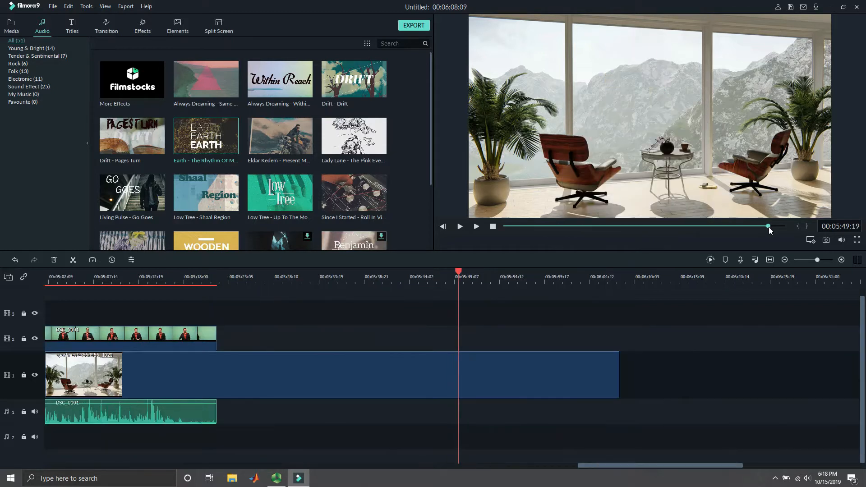
pyautogui.click(123, 290)
pyautogui.click(162, 292)
pyautogui.moveTo(162, 290); pyautogui.dragTo(183, 293)
pyautogui.click(168, 338)
pyautogui.click(73, 259)
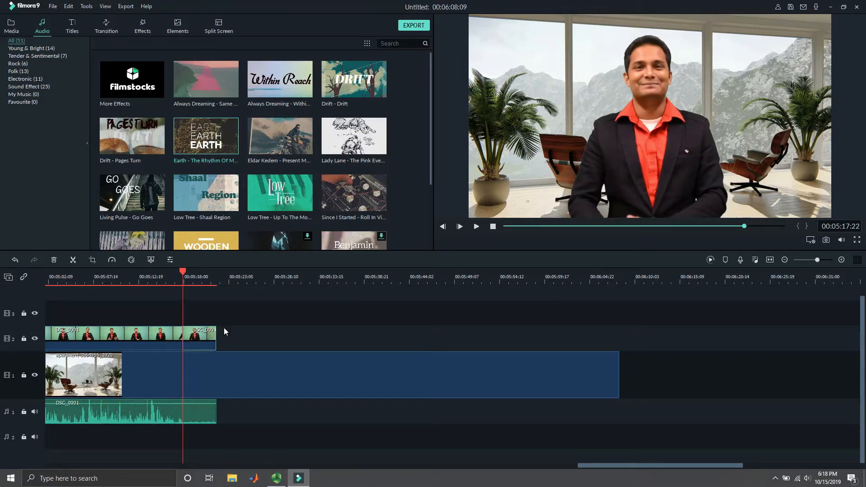
pyautogui.rightClick(202, 335)
pyautogui.click(226, 130)
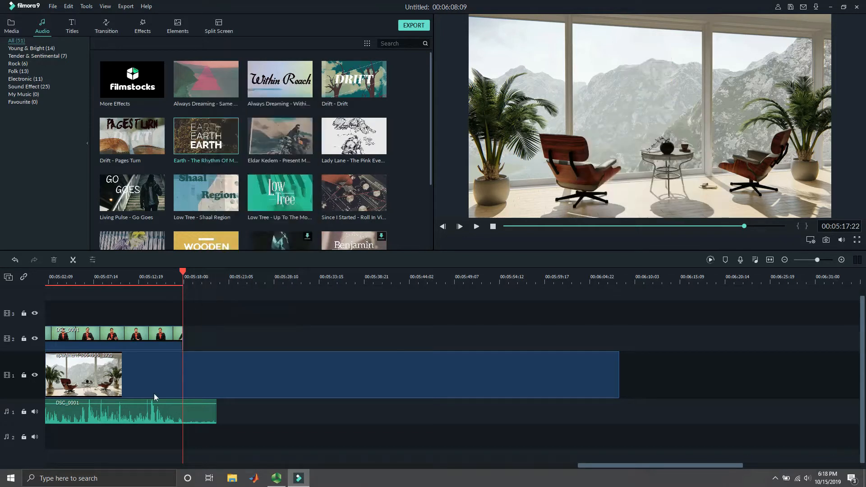
# - Split the apartment background at 00:05:17:22 and delete the part that runs past the lecture video
pyautogui.click(75, 259)
pyautogui.rightClick(241, 381)
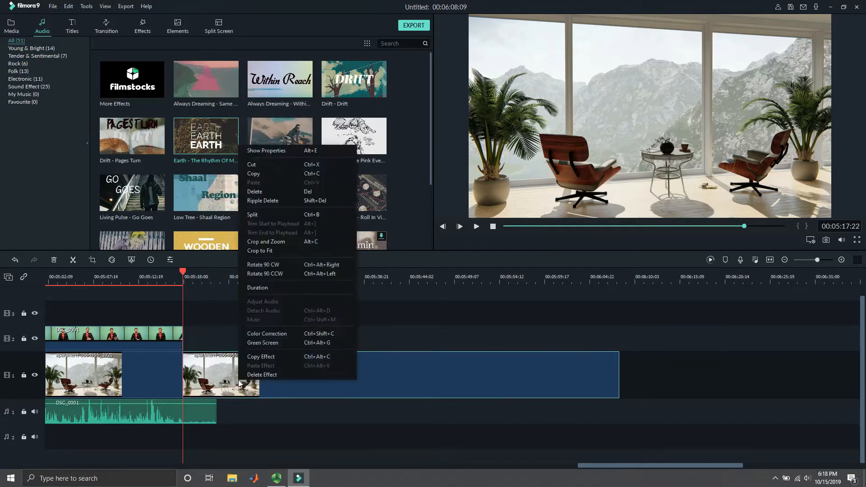
pyautogui.click(256, 192)
# - Split the lecture audio at 00:05:17:22 and delete its leftover end piece
pyautogui.click(191, 418)
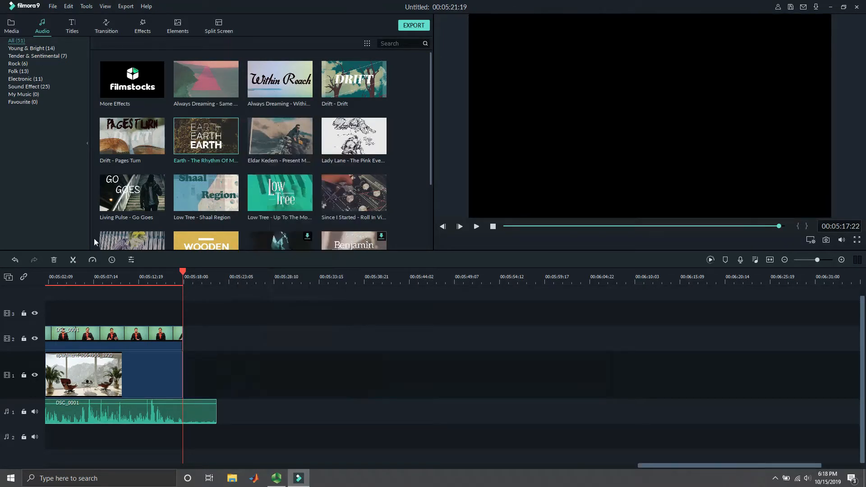
pyautogui.click(74, 258)
pyautogui.rightClick(204, 414)
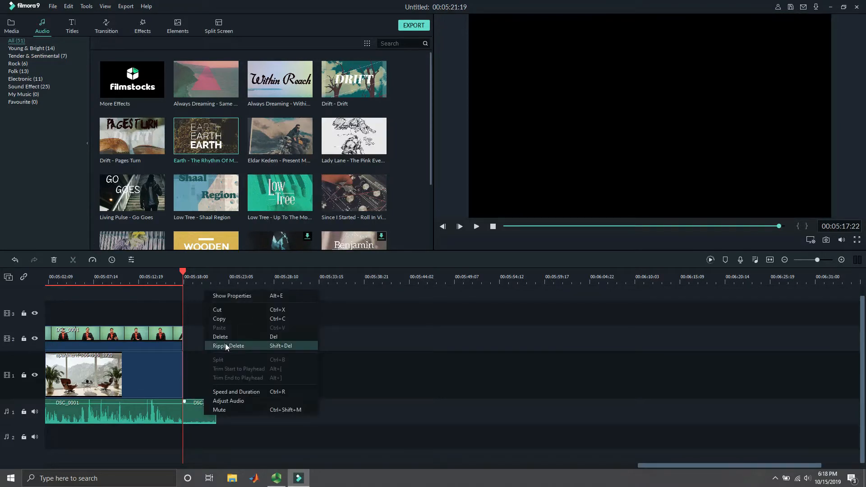
pyautogui.click(223, 337)
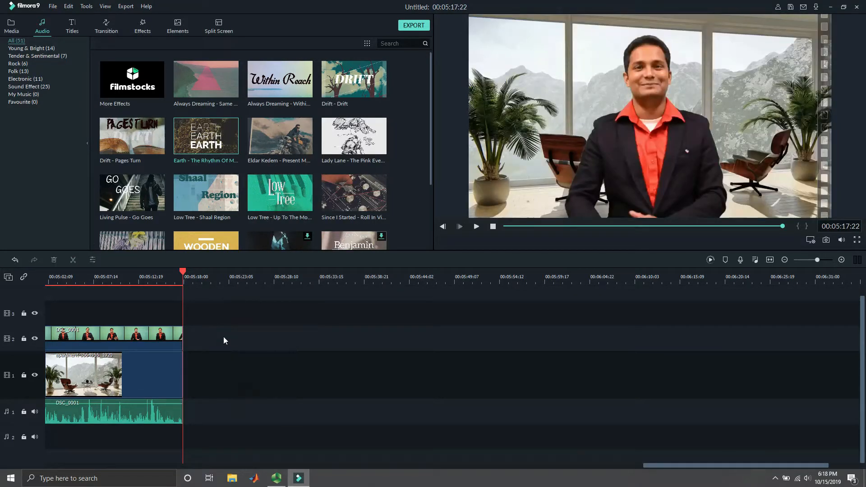
# - Add the custom "Thanks" title to the first video track directly after the apartment background and preview it
pyautogui.click(72, 26)
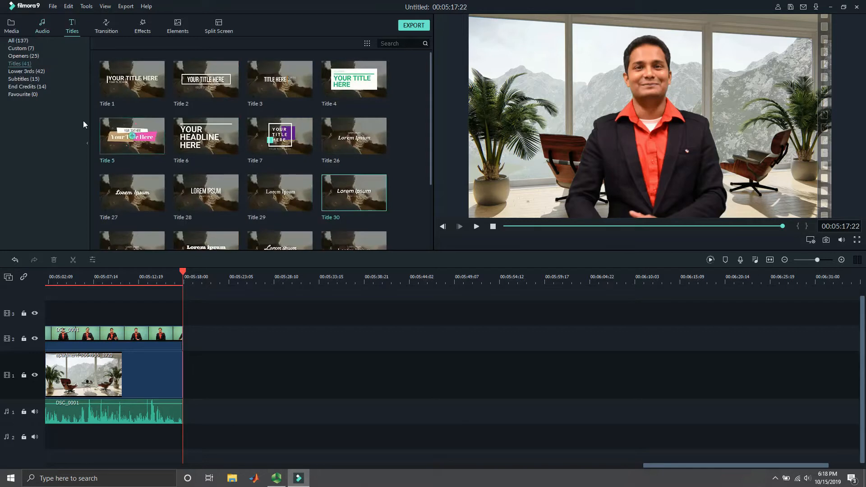
pyautogui.click(28, 56)
pyautogui.click(21, 48)
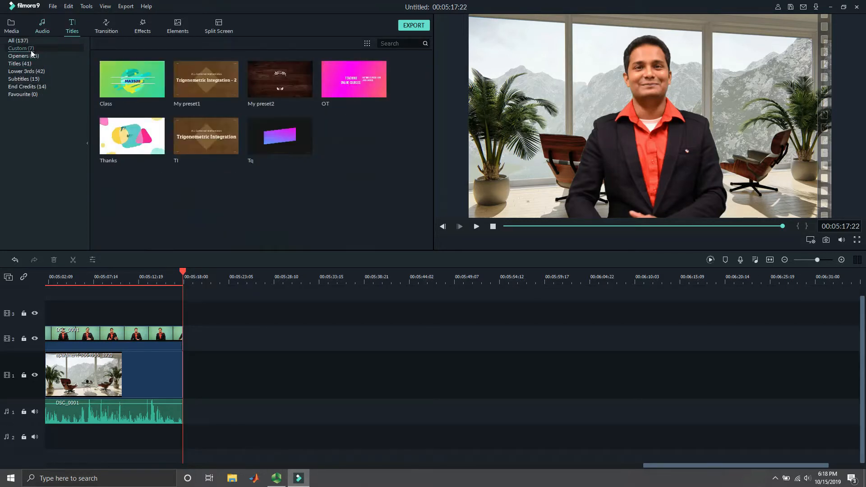
pyautogui.moveTo(144, 131); pyautogui.dragTo(183, 376)
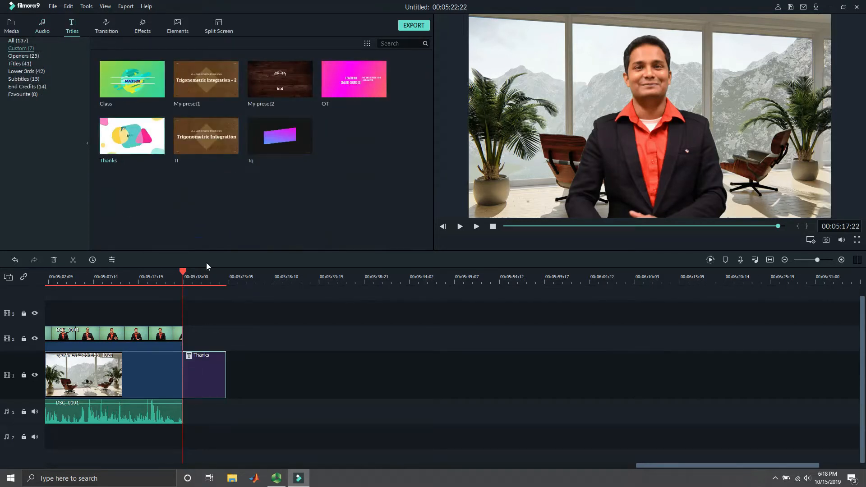
pyautogui.click(183, 273)
pyautogui.moveTo(182, 270); pyautogui.dragTo(203, 272)
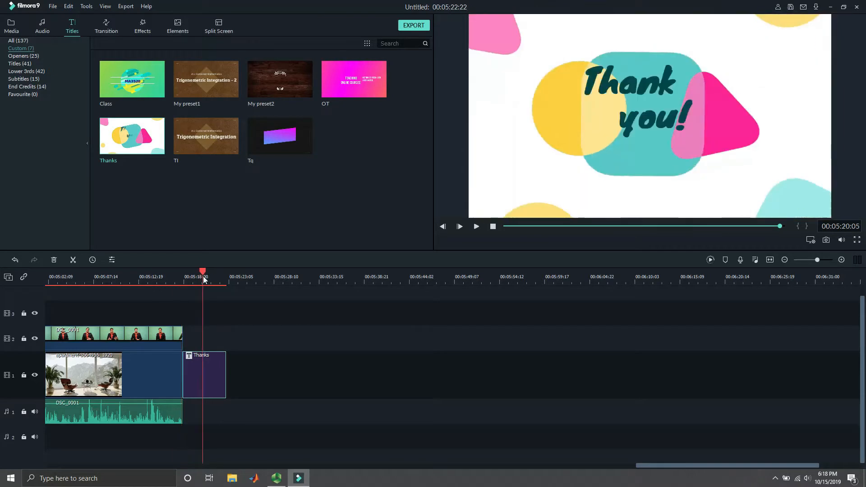
# - Add the logo image to the third video track around 00:05:01:07, shrinking and placing it in the picture's upper-left corner
pyautogui.click(13, 23)
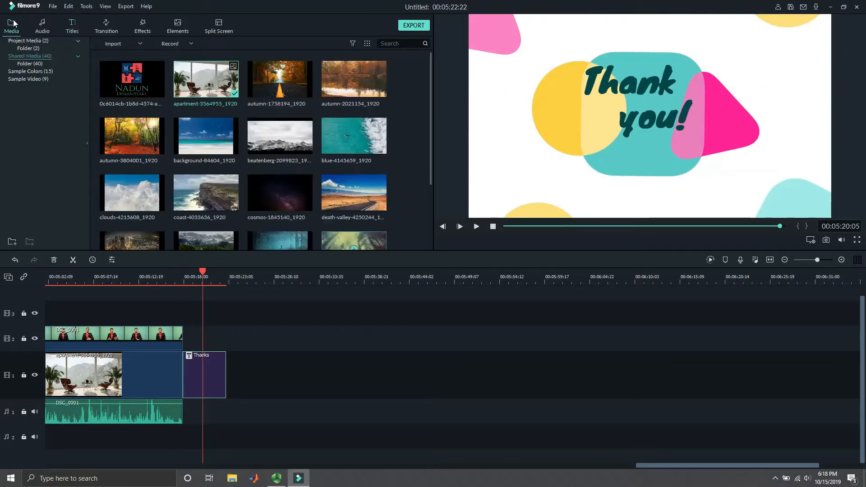
pyautogui.moveTo(729, 467); pyautogui.dragTo(653, 471)
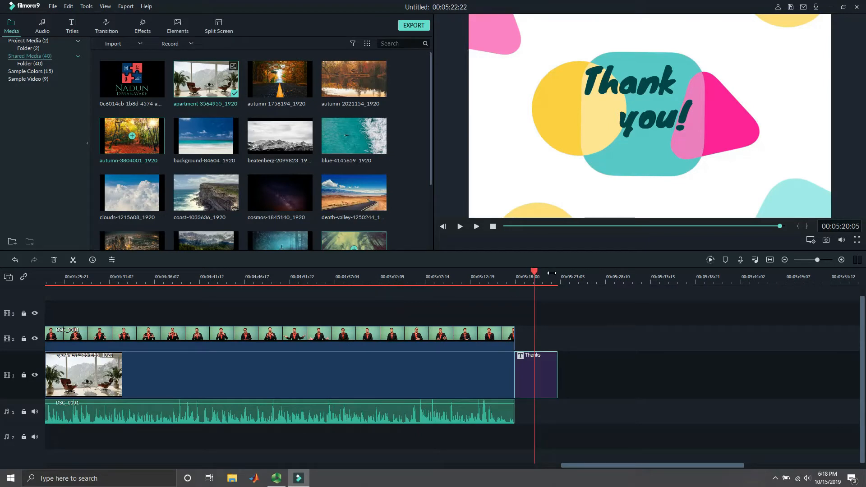
pyautogui.moveTo(535, 272); pyautogui.dragTo(371, 292)
pyautogui.moveTo(163, 80); pyautogui.dragTo(351, 309)
pyautogui.click(610, 74)
pyautogui.moveTo(548, 16); pyautogui.dragTo(512, 52)
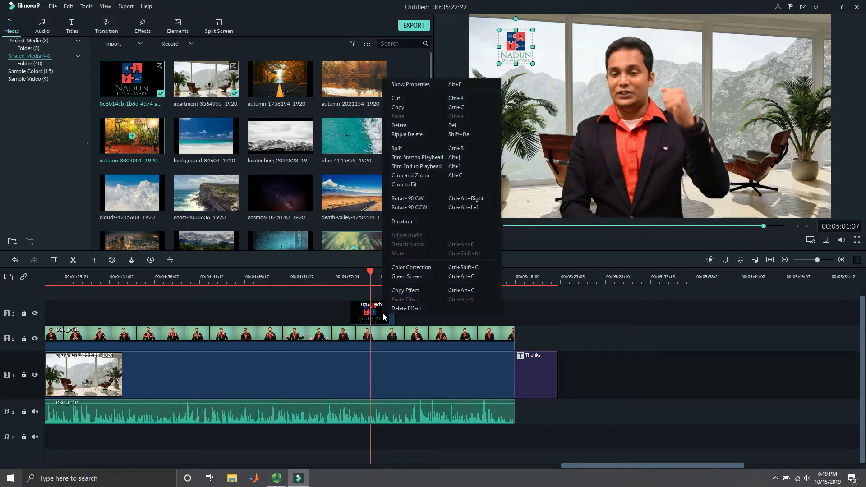
# - Try to change the logo clip's duration by entering 3 in its duration timecode
pyautogui.click(418, 223)
pyautogui.doubleClick(436, 205)
pyautogui.click(436, 205)
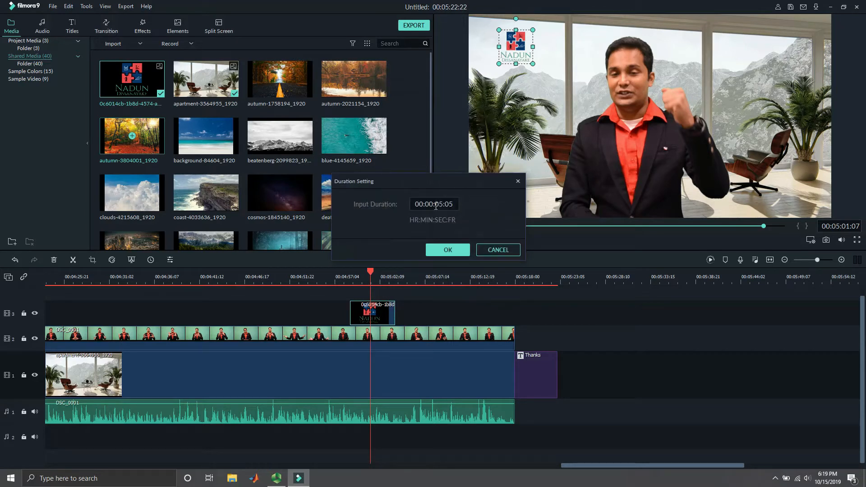
pyautogui.write('3')
pyautogui.click(448, 254)
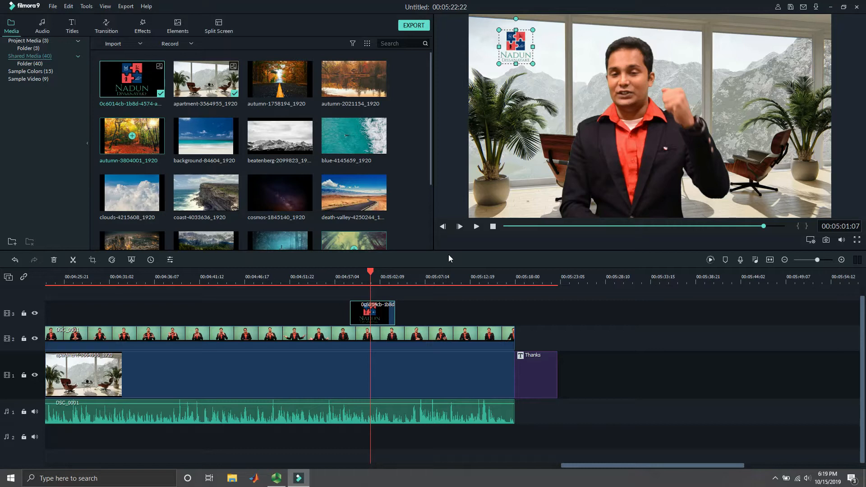
# - Add a second copy of the "Earth - The Rhythm Of Memories" music to the second audio track, directly after the first one ends
pyautogui.moveTo(726, 464); pyautogui.dragTo(455, 465)
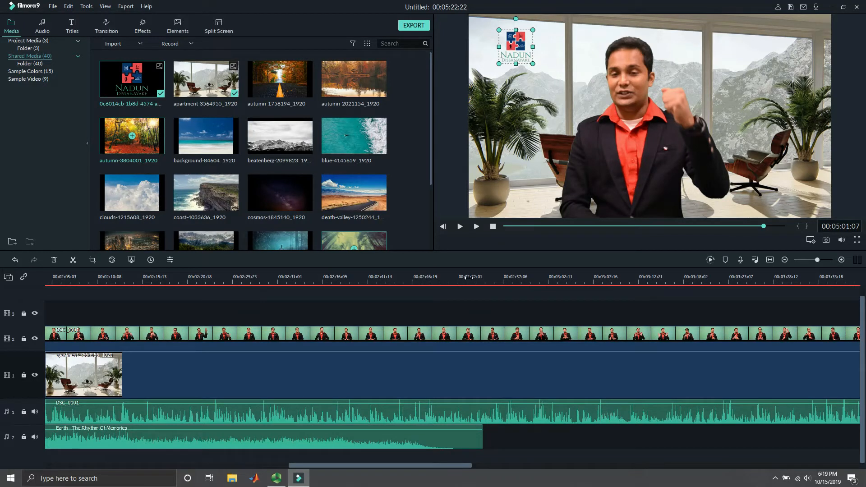
pyautogui.click(783, 224)
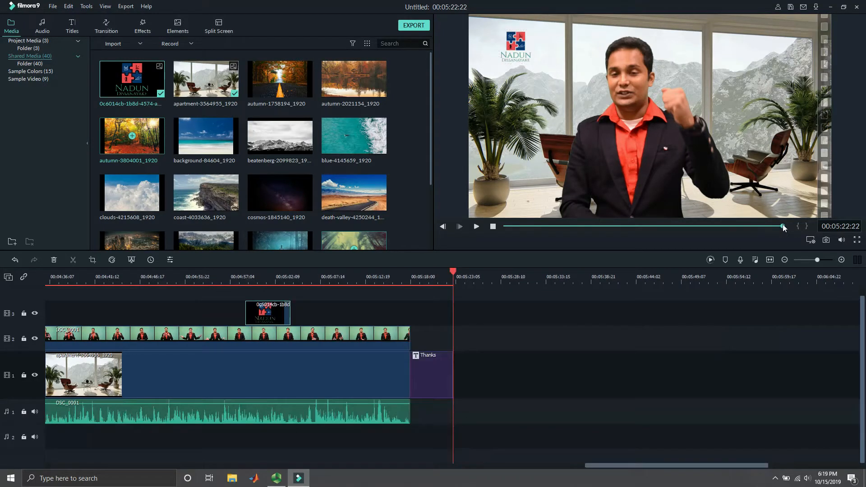
pyautogui.click(547, 226)
pyautogui.moveTo(548, 226); pyautogui.dragTo(651, 226)
pyautogui.click(37, 31)
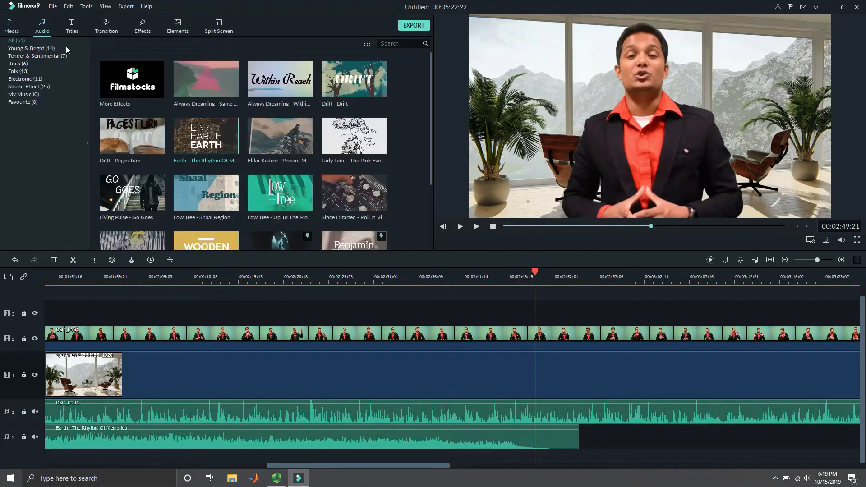
pyautogui.moveTo(229, 134); pyautogui.dragTo(580, 440)
pyautogui.moveTo(383, 467); pyautogui.dragTo(426, 467)
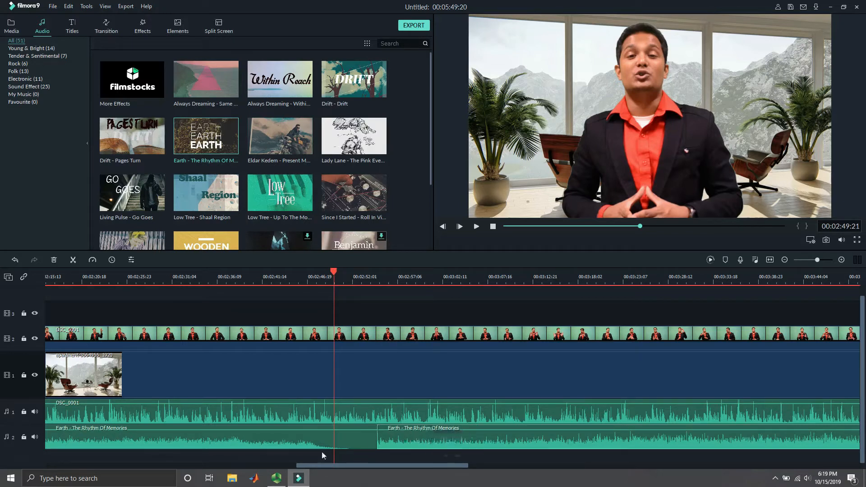
# - Skim back through the edited timeline and return the playhead to 00:00:00:00
pyautogui.moveTo(334, 274); pyautogui.dragTo(194, 320)
pyautogui.click(551, 225)
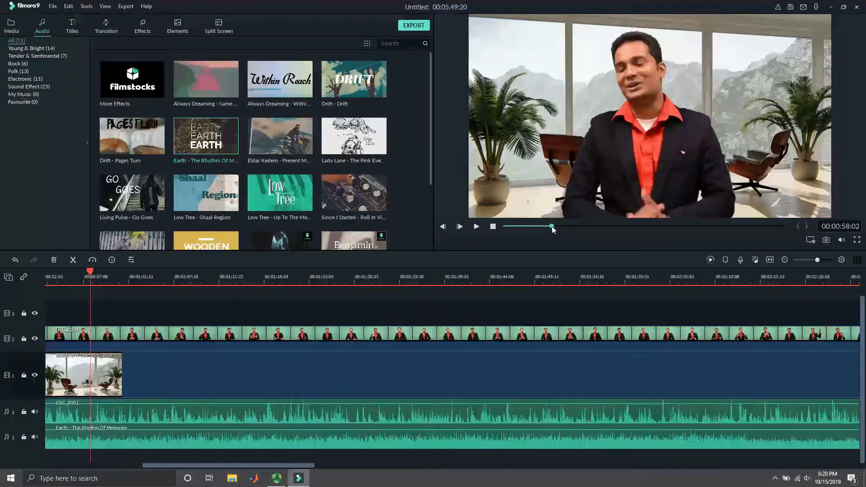
pyautogui.click(526, 226)
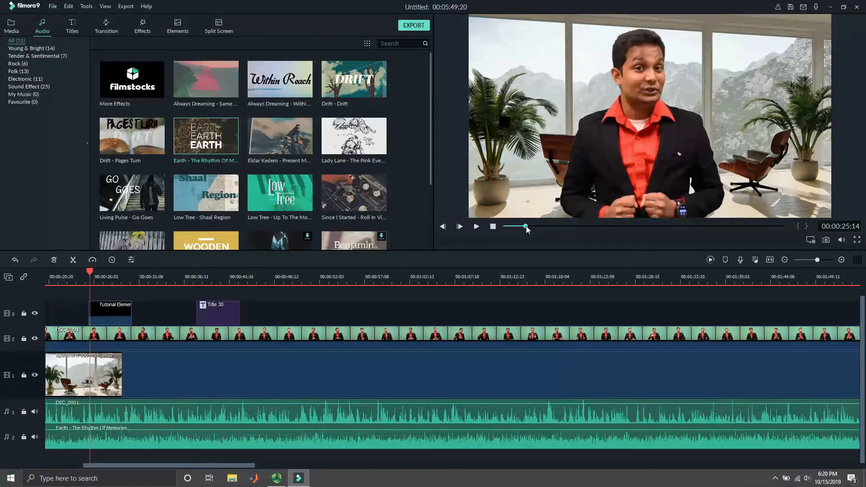
pyautogui.moveTo(525, 227); pyautogui.dragTo(505, 226)
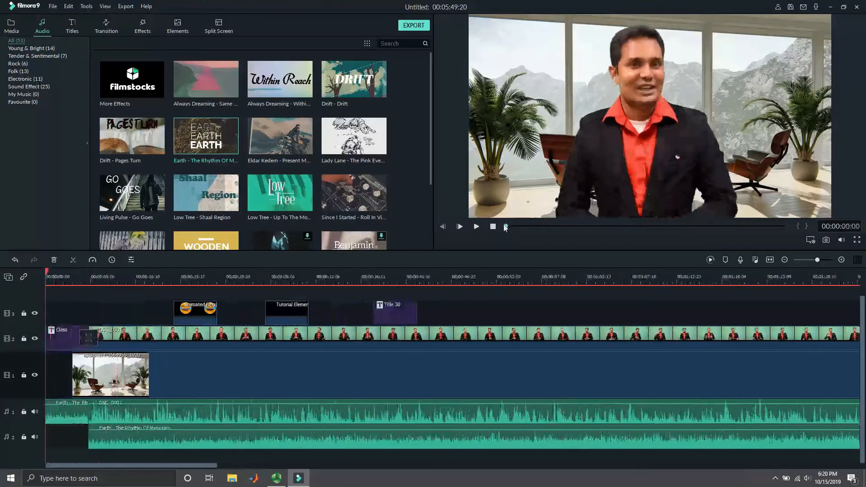